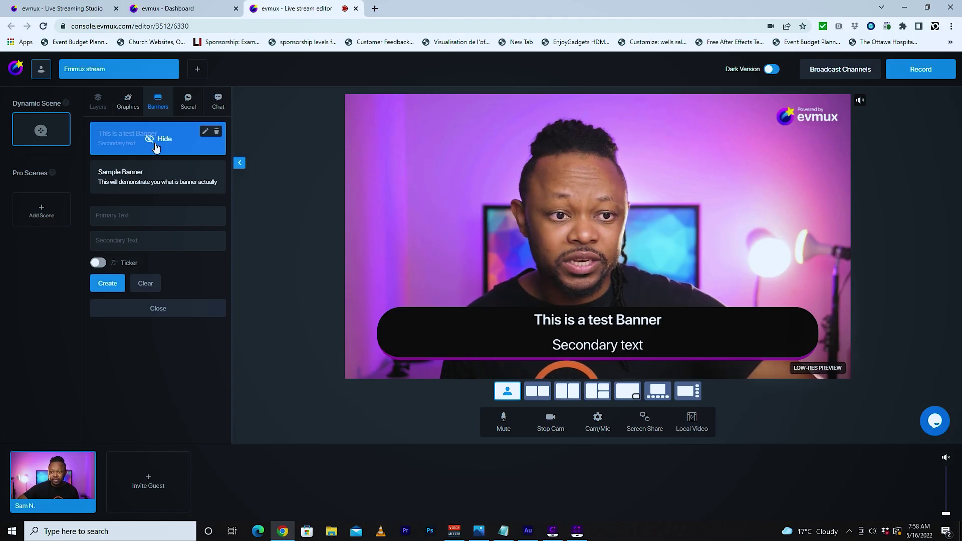
- Hide the test banner, then put the sample comment on the preview and take it off
{"action": "left_click", "coordinate": [151, 178]}
{"action": "left_click", "coordinate": [150, 178]}
{"action": "left_click", "coordinate": [184, 107]}
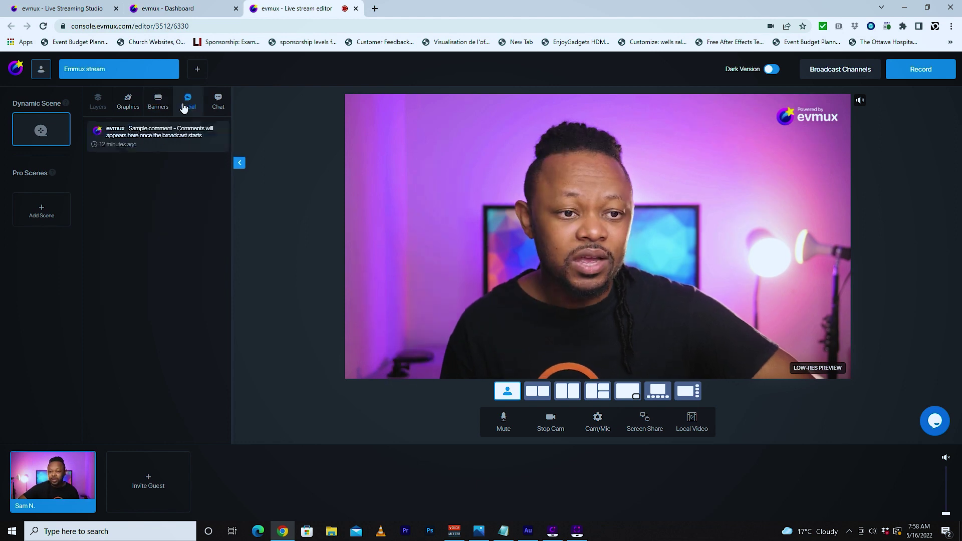
{"action": "left_click", "coordinate": [188, 138]}
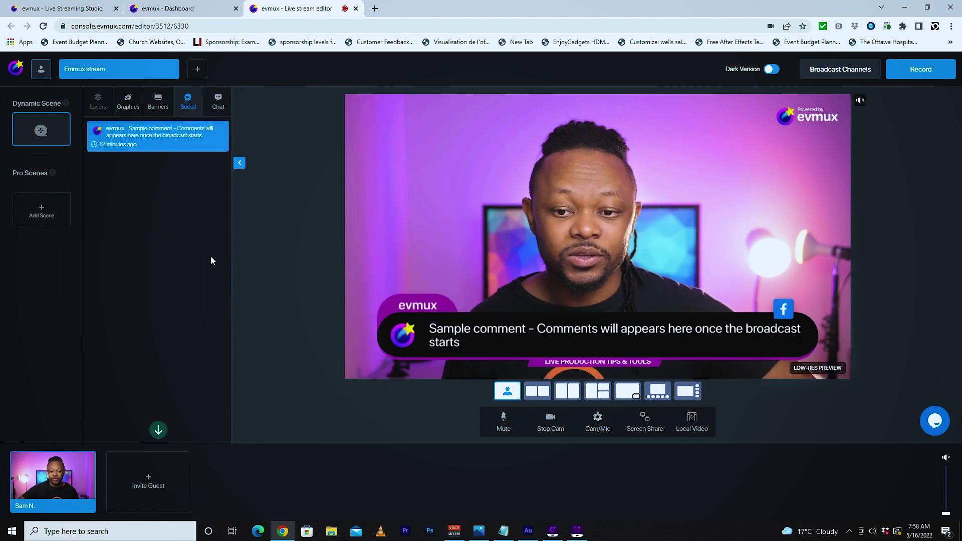
{"action": "left_click", "coordinate": [157, 135]}
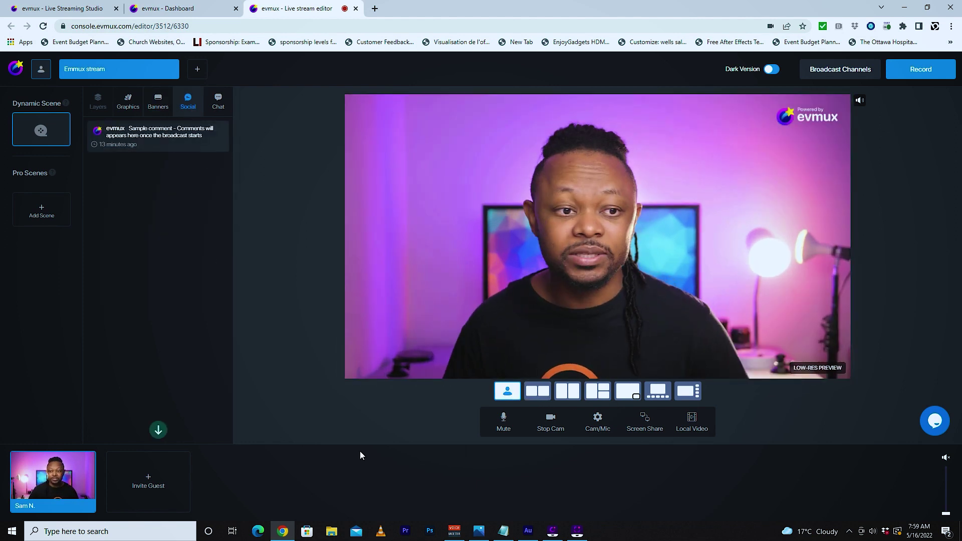
- Copy the Invite Guest link and open a new browser tab
{"action": "left_click", "coordinate": [148, 481]}
{"action": "left_click", "coordinate": [130, 408]}
{"action": "left_click", "coordinate": [322, 257]}
{"action": "key", "text": "ctrl+t"}
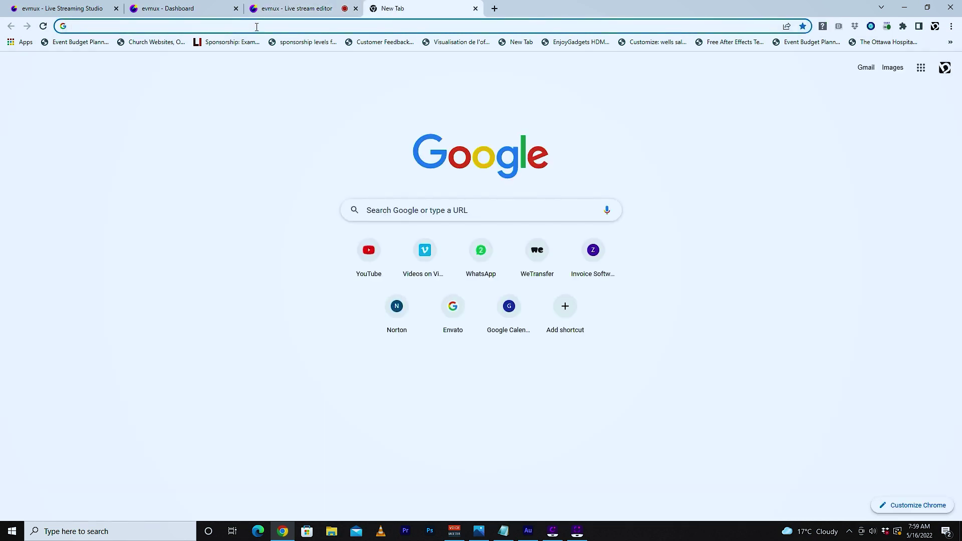
- Paste the guest invite link into the new tab and load the camera and mic page
{"action": "type", "text": "room.evmux.com/guest/exBcHDsj7zFx2cAF"}
{"action": "key", "text": "Return"}
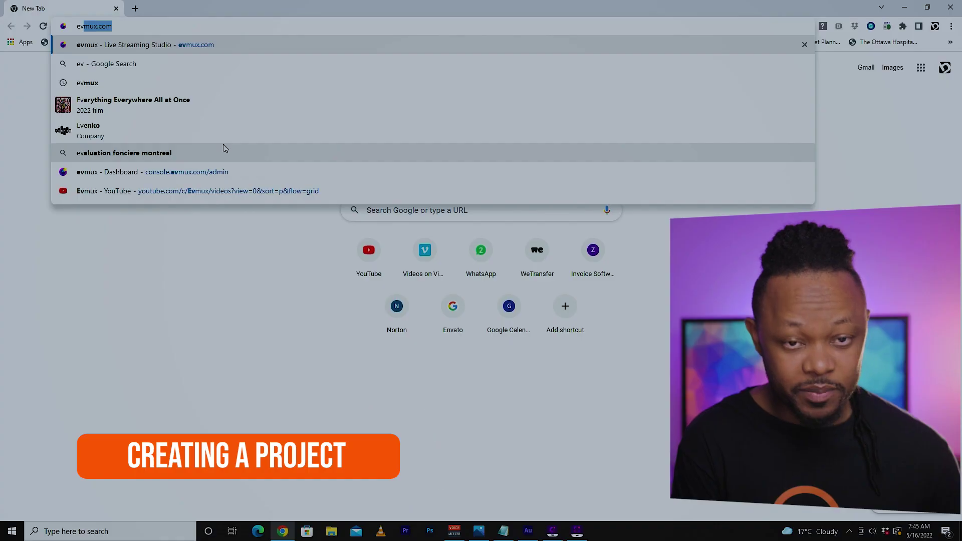
- Load the evmux.com website and go to its sign-in page
{"action": "type", "text": "vmux"}
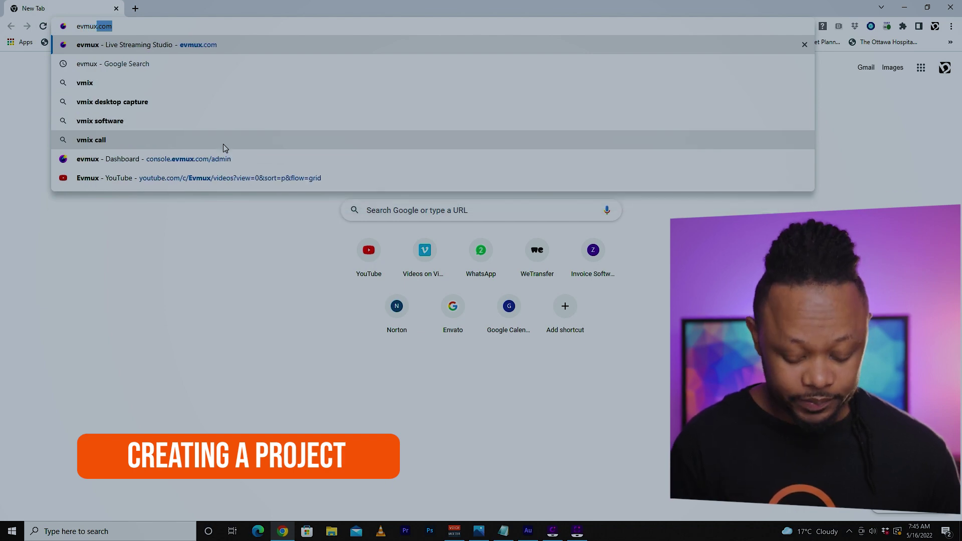
{"action": "key", "text": "Return"}
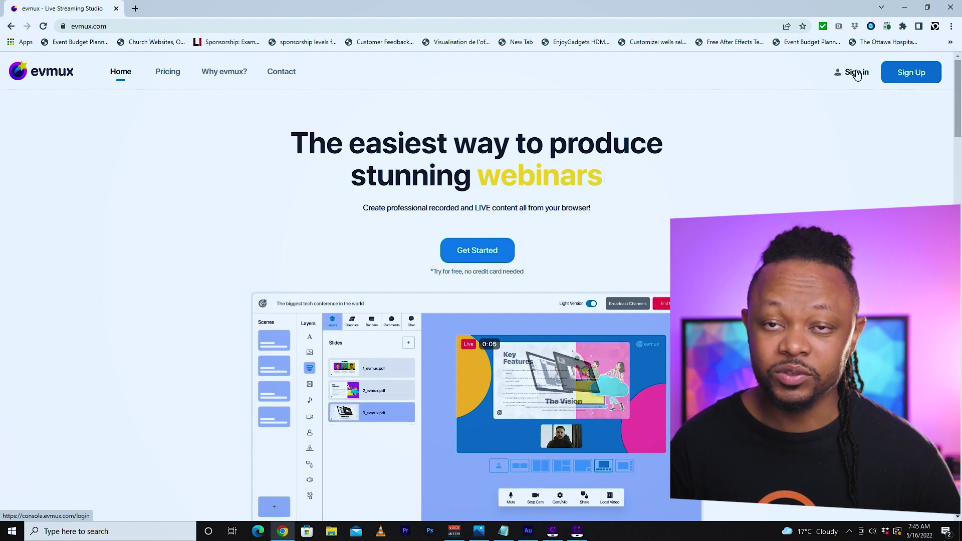
{"action": "left_click", "coordinate": [857, 73]}
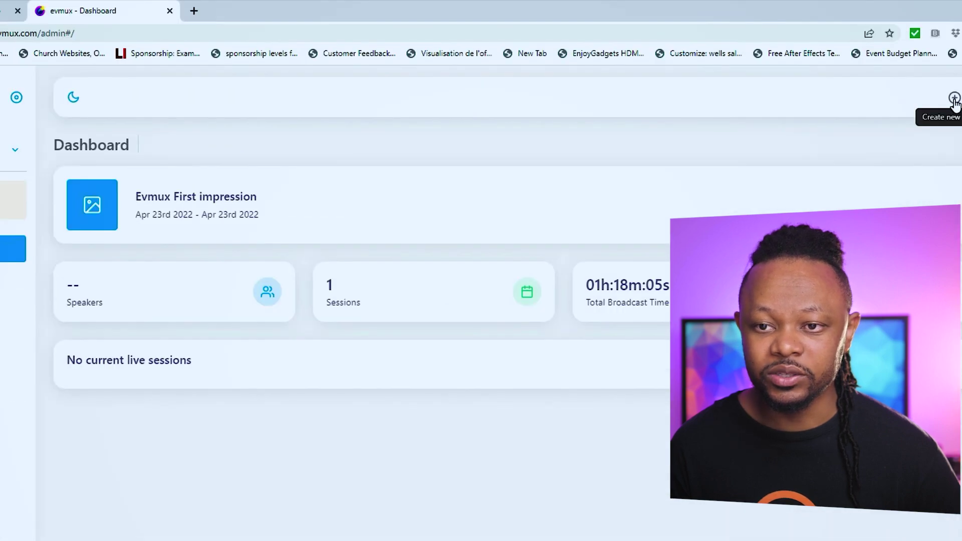
- Create a single-broadcast project named 'Emmux stream' and open it in the studio
{"action": "left_click", "coordinate": [732, 149]}
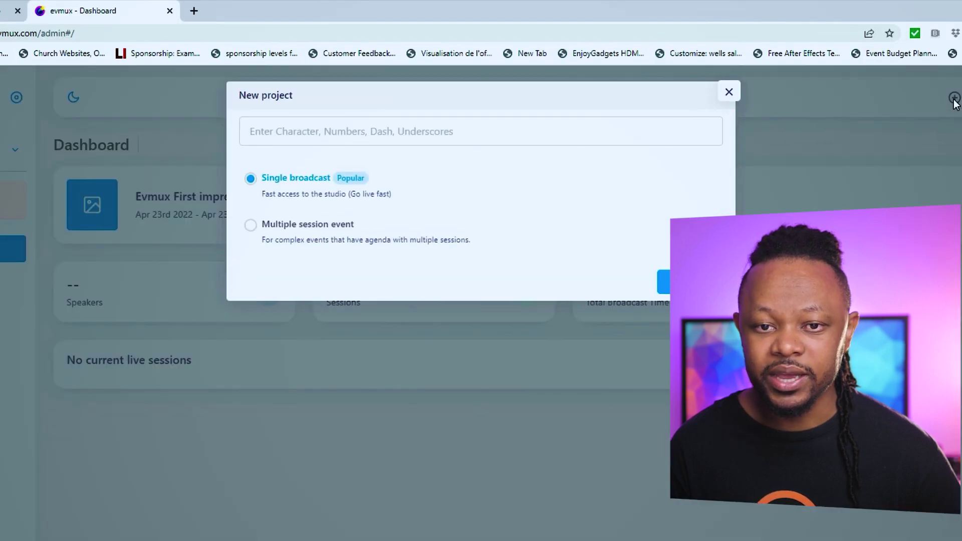
{"action": "left_click", "coordinate": [311, 129]}
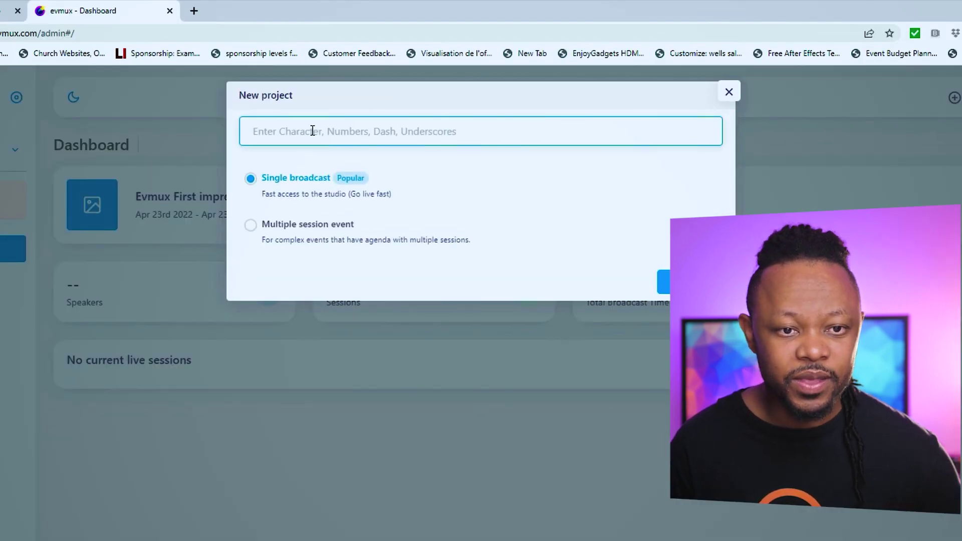
{"action": "type", "text": "Emmux stream"}
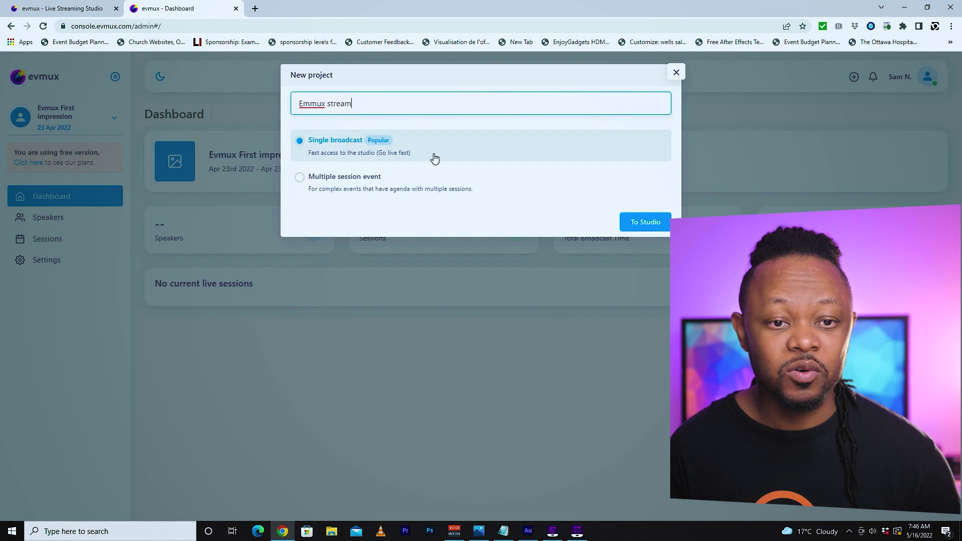
{"action": "left_click", "coordinate": [644, 225]}
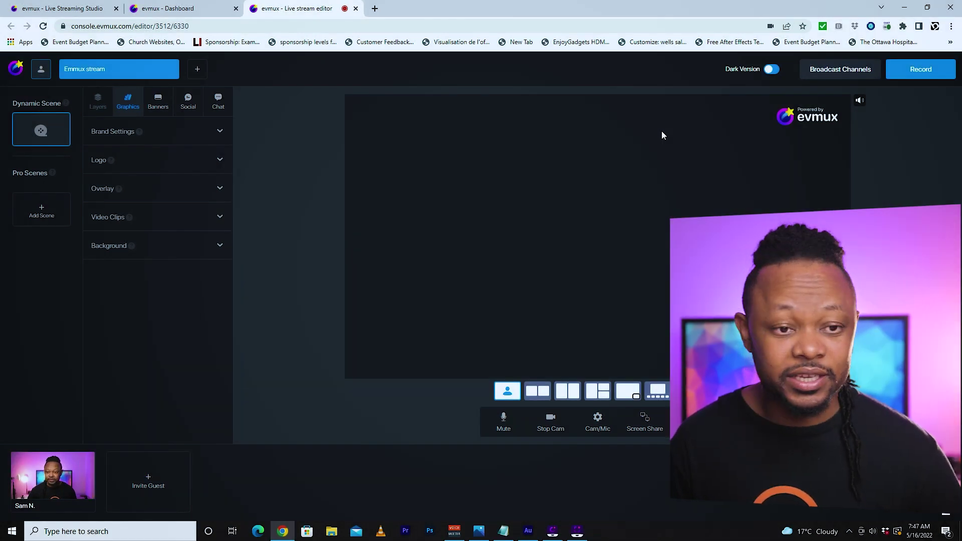
- Switch the studio editor to the Light Version theme, then back to Dark Version
{"action": "left_click", "coordinate": [767, 72]}
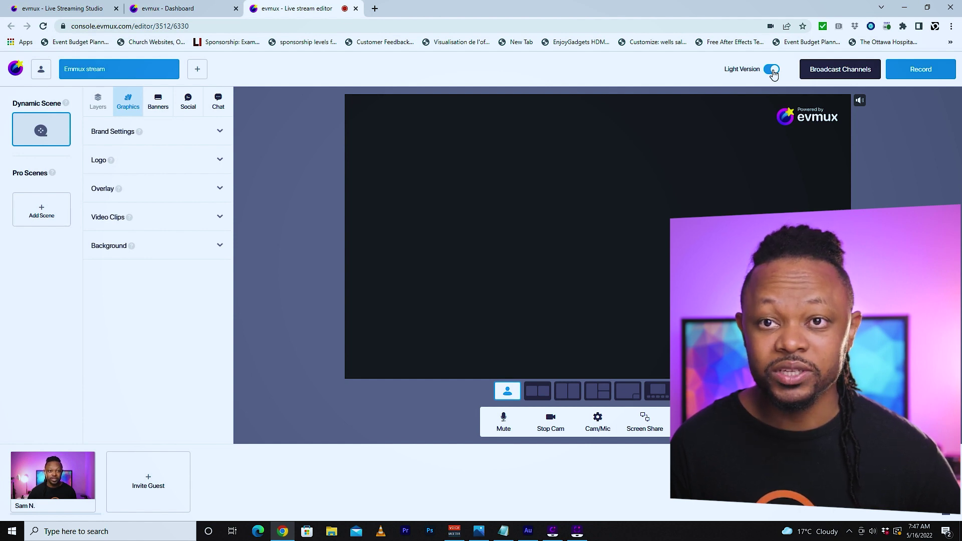
{"action": "left_click", "coordinate": [773, 73]}
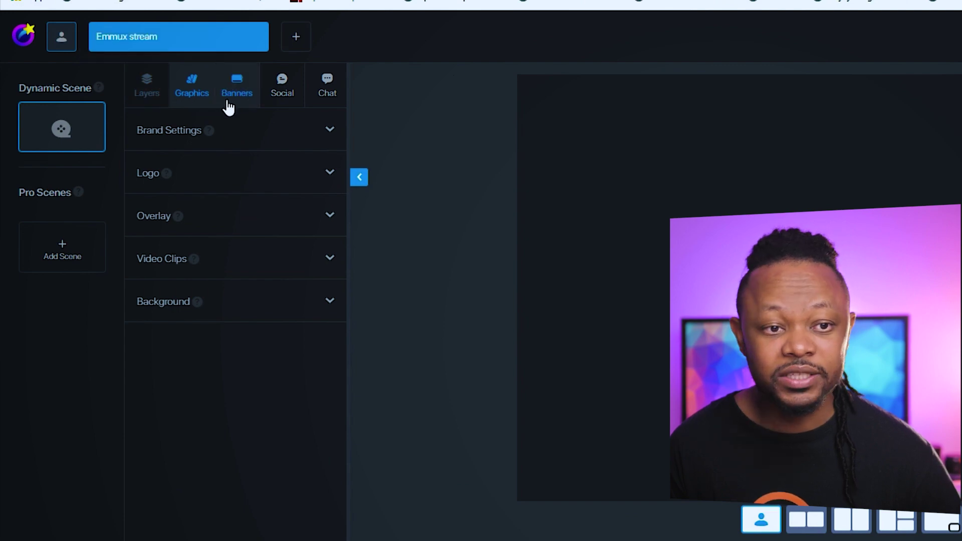
- Expand Brand Settings to show the Default theme, primary colour 2A67A8 and lower thirds
{"action": "left_click", "coordinate": [251, 140]}
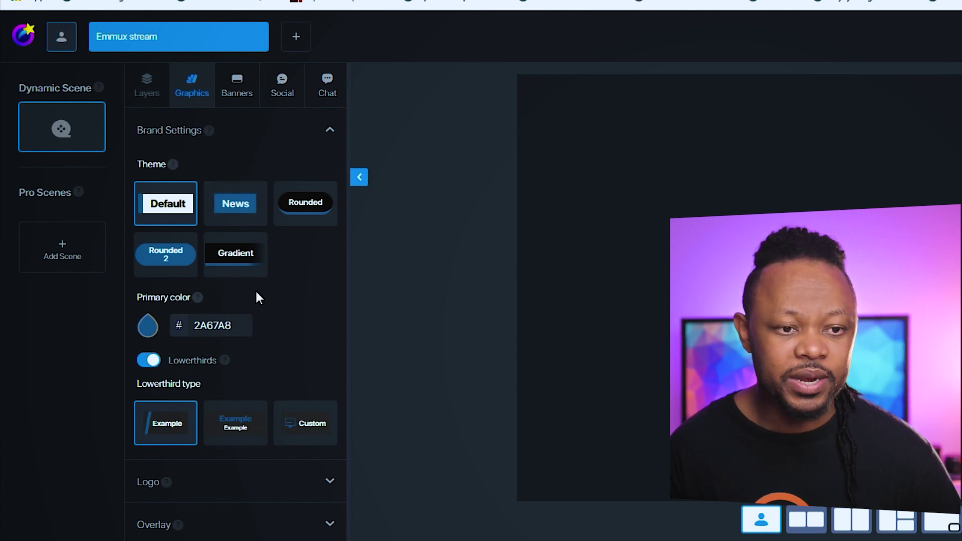
- Expand the Logo, Overlay, Video Clips and Background sections of the Graphics panel
{"action": "scroll", "coordinate": [185, 445], "scroll_direction": "down", "scroll_amount": 1}
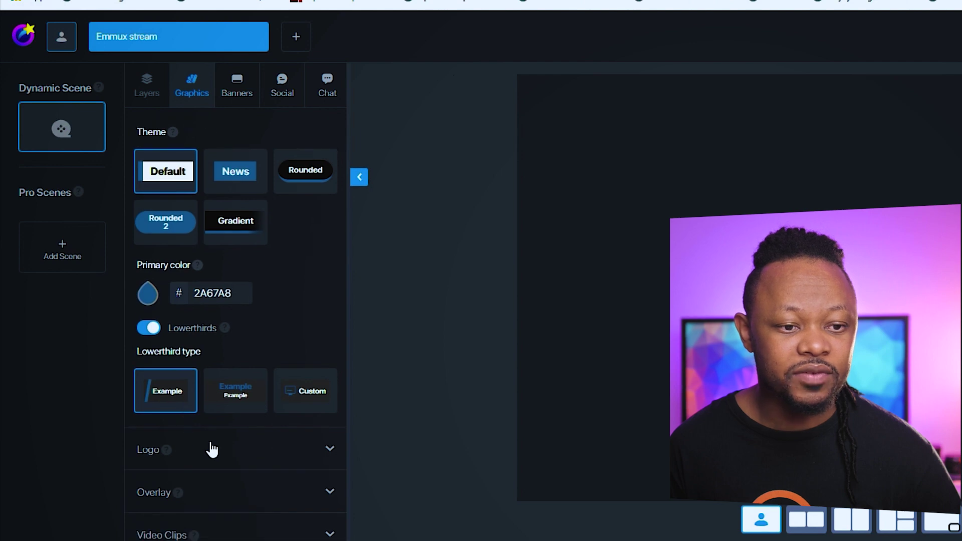
{"action": "left_click", "coordinate": [256, 450]}
{"action": "scroll", "coordinate": [254, 448], "scroll_direction": "down", "scroll_amount": 3}
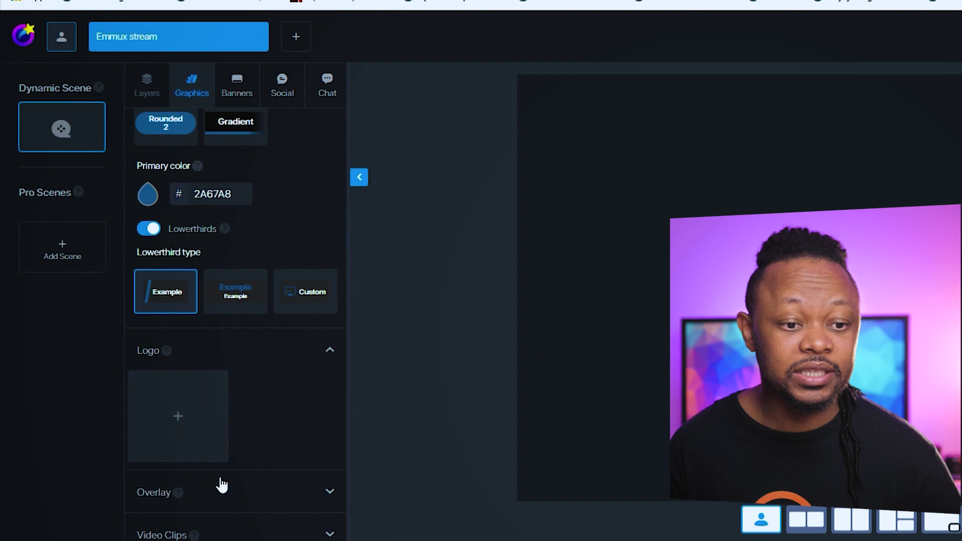
{"action": "left_click", "coordinate": [285, 503]}
{"action": "scroll", "coordinate": [283, 504], "scroll_direction": "down", "scroll_amount": 2}
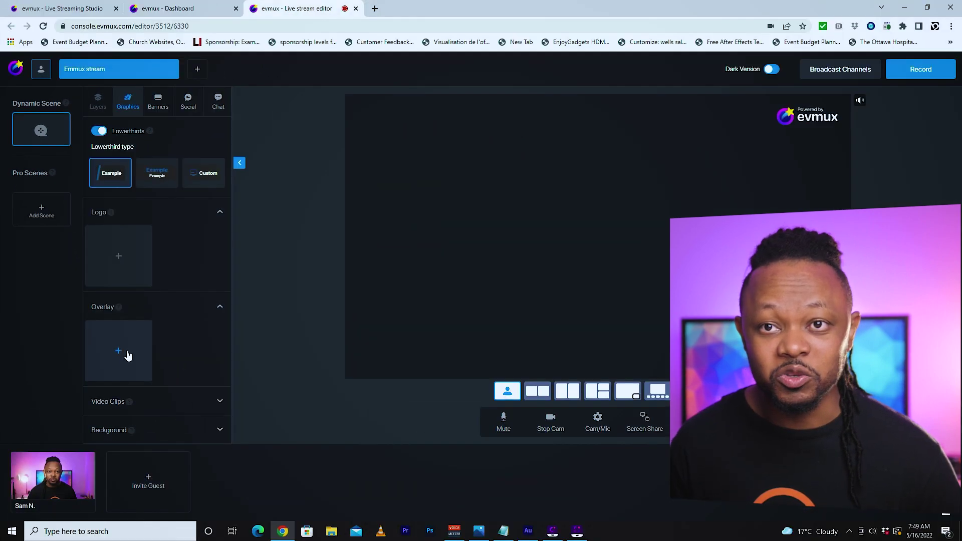
{"action": "left_click", "coordinate": [183, 401]}
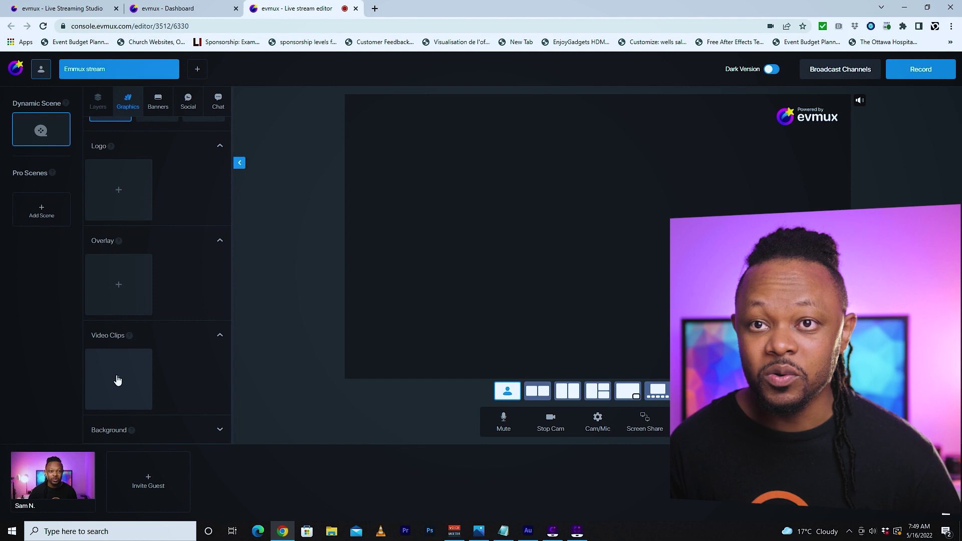
{"action": "left_click", "coordinate": [210, 429]}
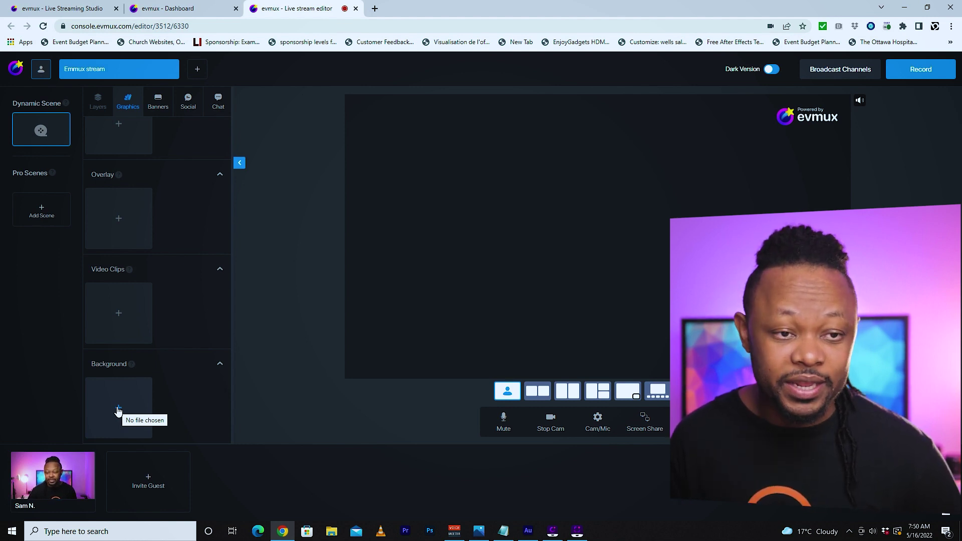
{"action": "scroll", "coordinate": [135, 314], "scroll_direction": "up", "scroll_amount": 3}
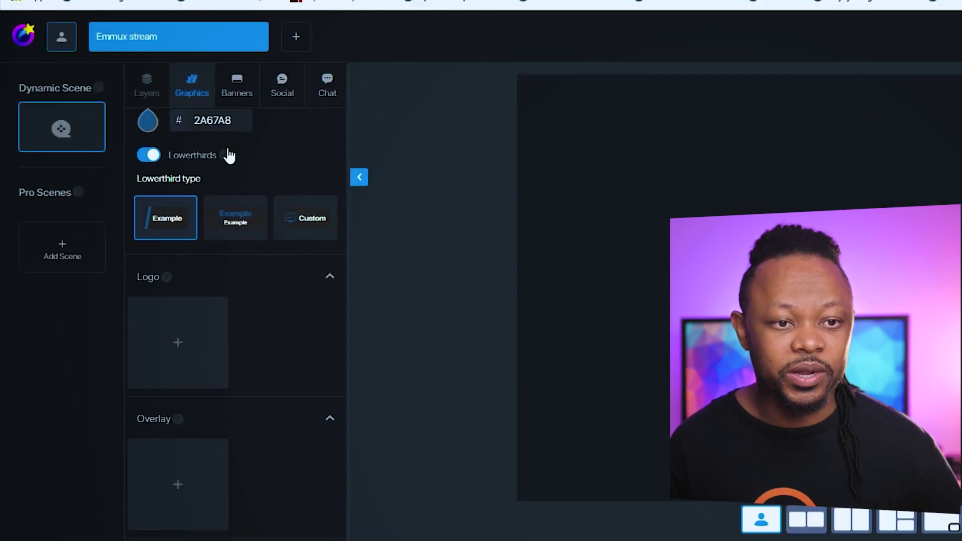
- Go through the Banners and Social panels, ending on the Chat panel's Group conversation
{"action": "left_click", "coordinate": [234, 98]}
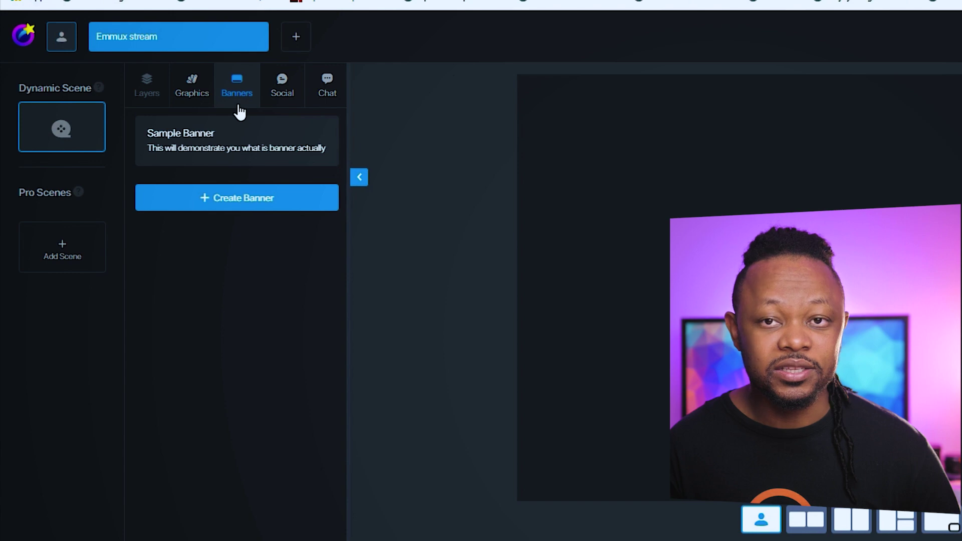
{"action": "left_click", "coordinate": [284, 103]}
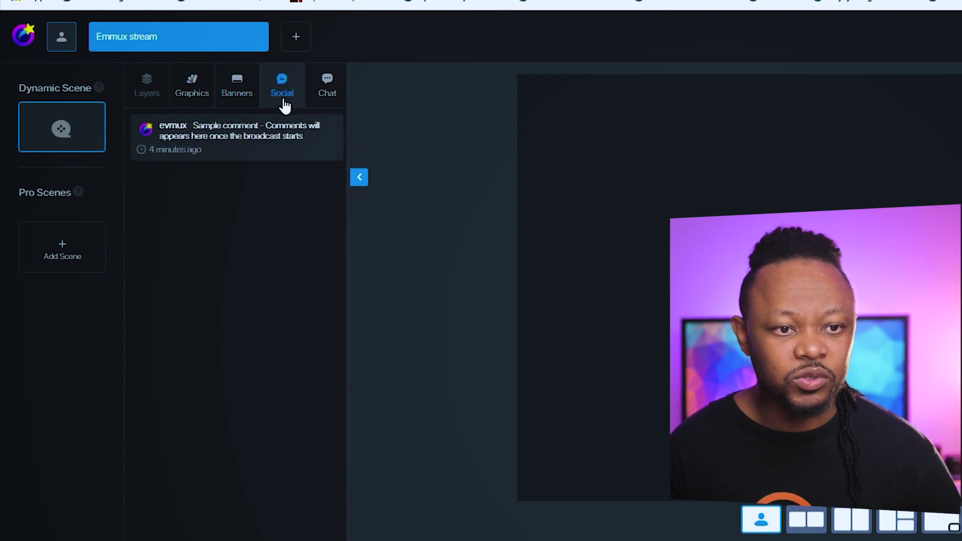
{"action": "left_click", "coordinate": [320, 99]}
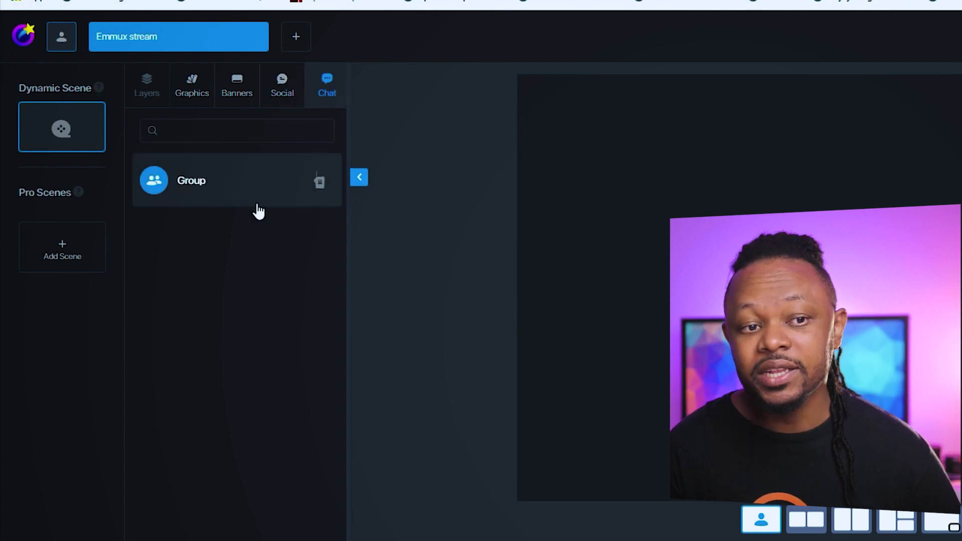
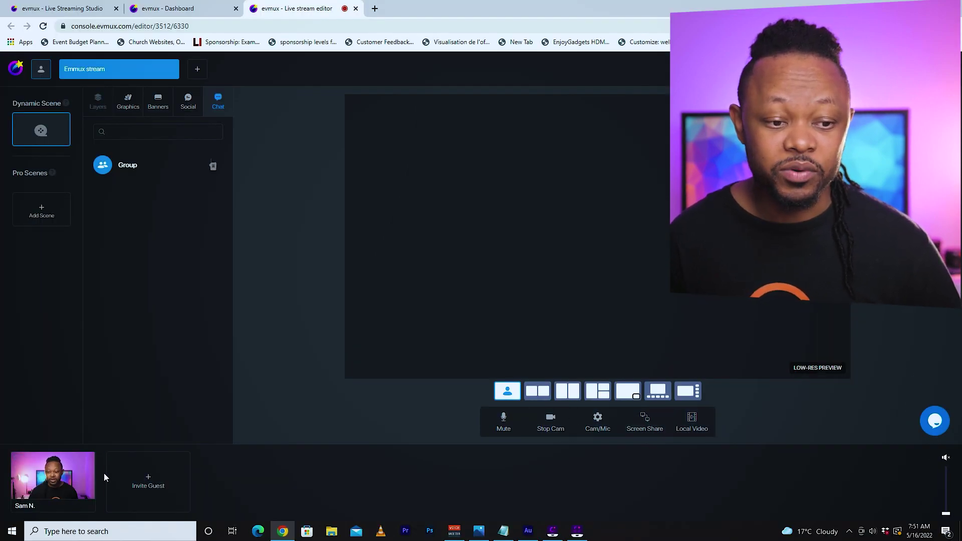
- In Cam/Mic settings, try the USB Video camera, then switch back to Blackmagic Design
{"action": "mouse_move", "coordinate": [52, 477]}
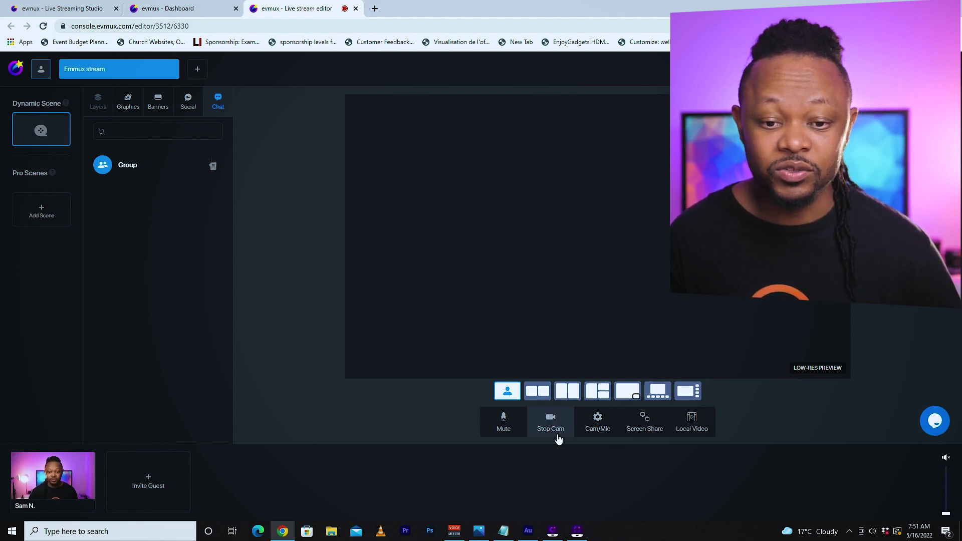
{"action": "left_click", "coordinate": [602, 424]}
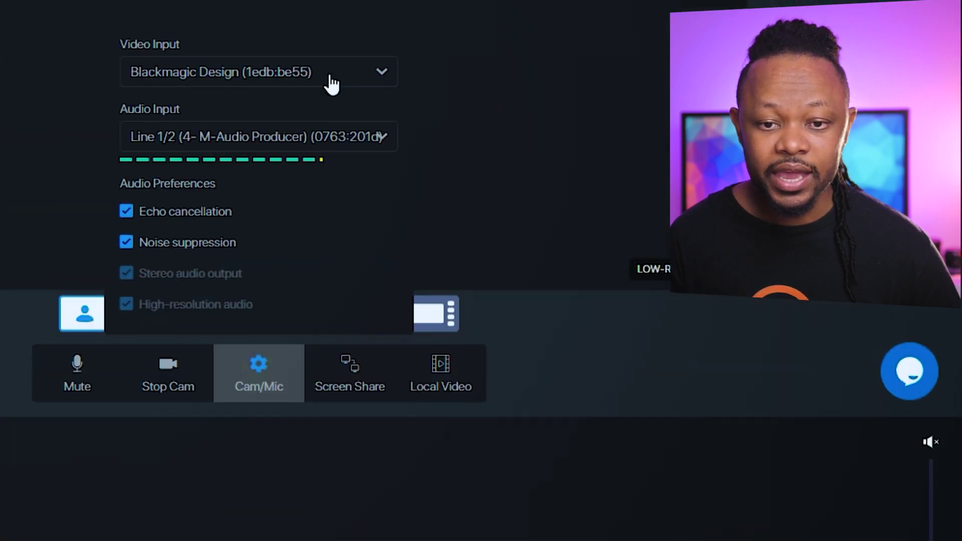
{"action": "left_click", "coordinate": [636, 272]}
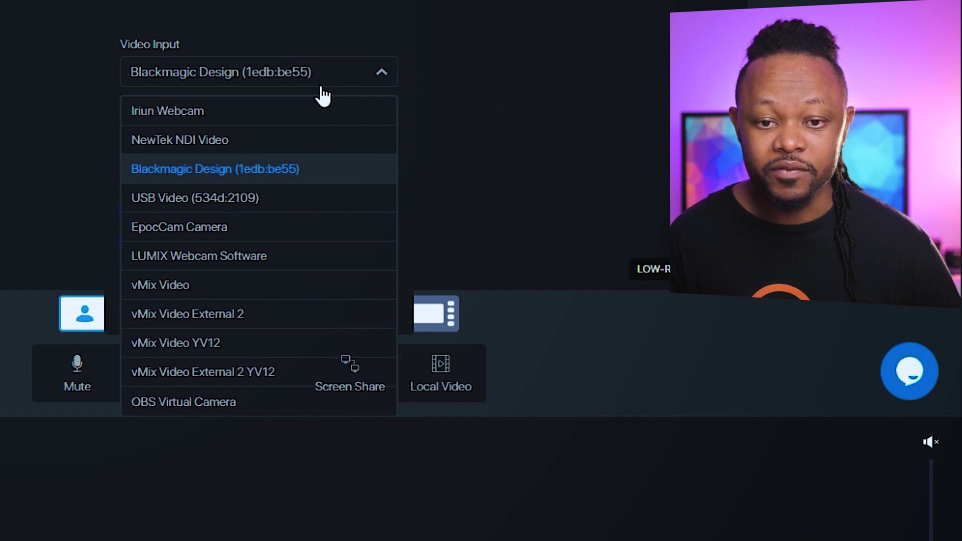
{"action": "left_click", "coordinate": [249, 203]}
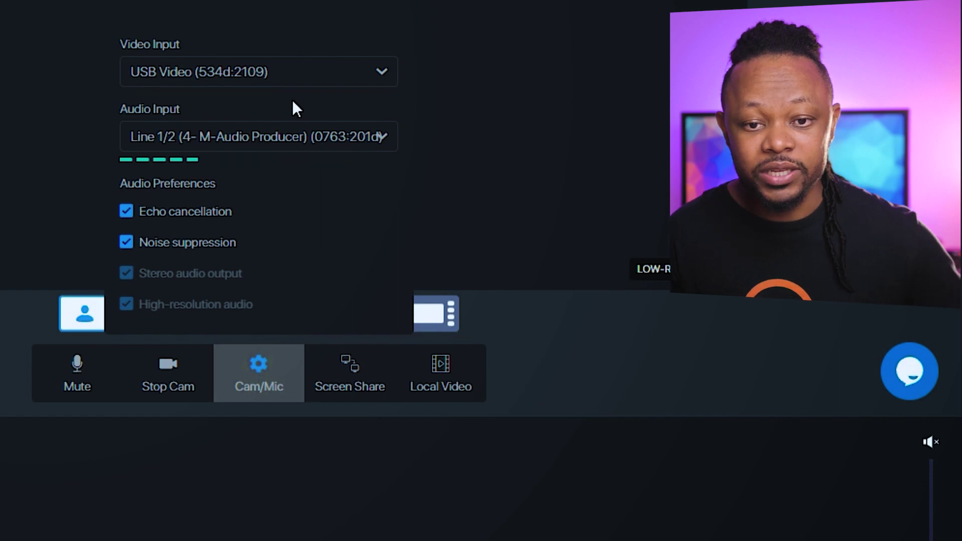
{"action": "left_click", "coordinate": [316, 78]}
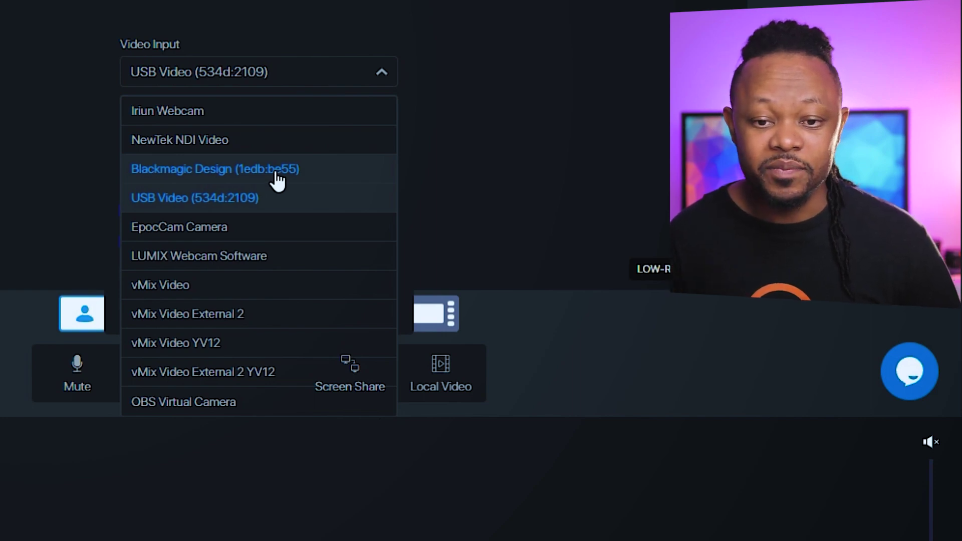
{"action": "left_click", "coordinate": [276, 171]}
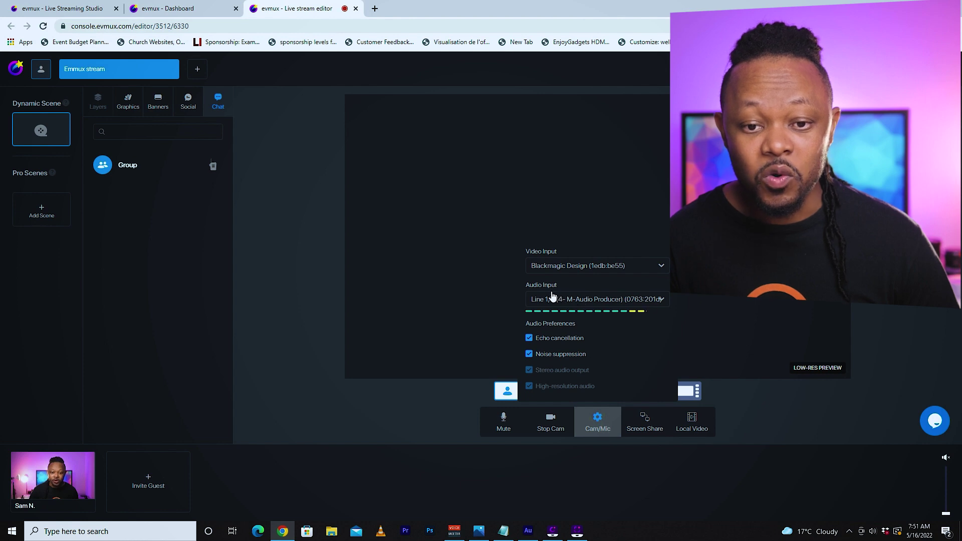
- Keep the M-Audio line input as the audio source and turn off echo cancellation
{"action": "left_click", "coordinate": [584, 301]}
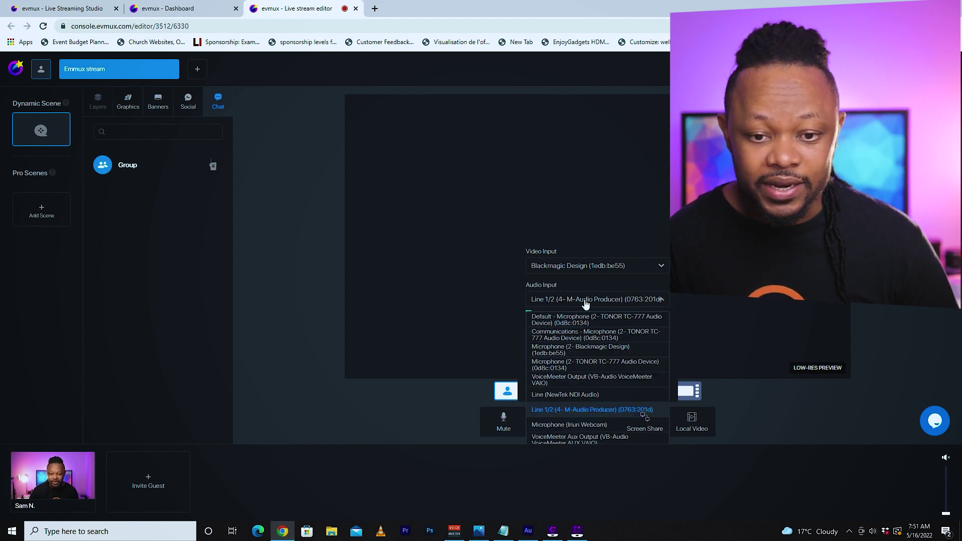
{"action": "left_click", "coordinate": [585, 303]}
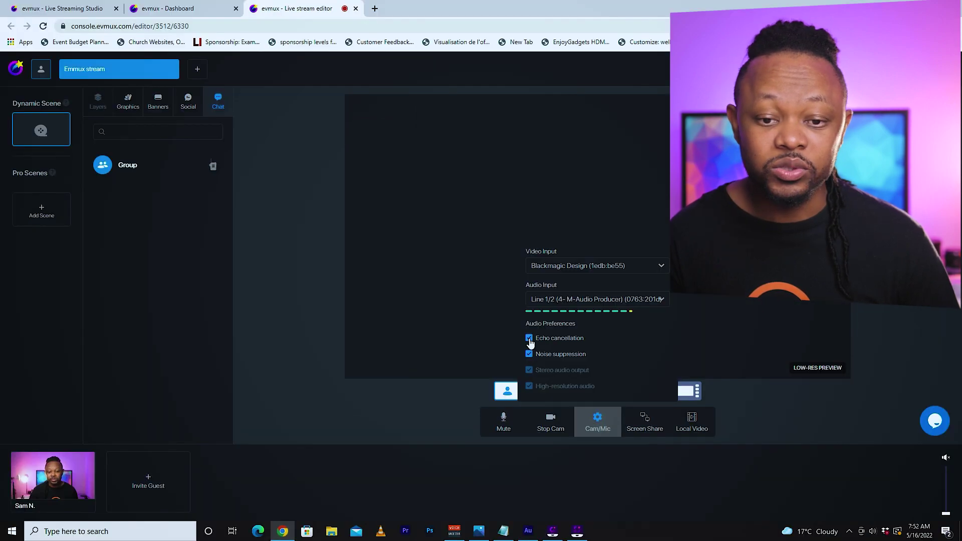
{"action": "left_click", "coordinate": [127, 211]}
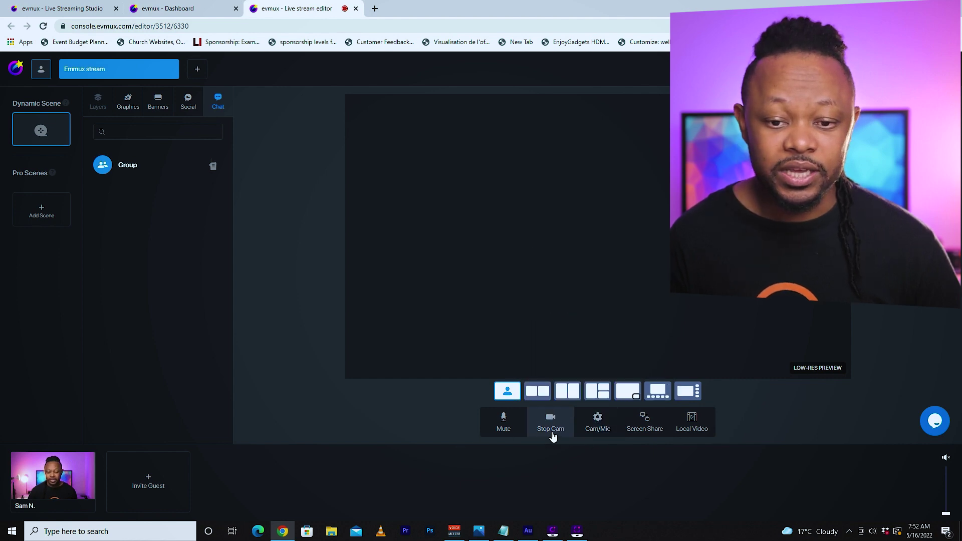
{"action": "mouse_move", "coordinate": [48, 486]}
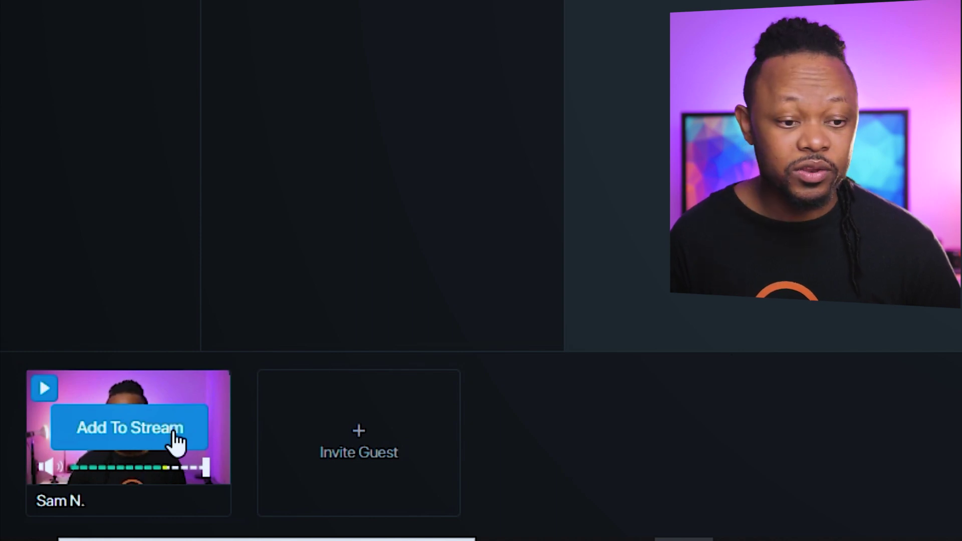
- Put the host's camera on the stage in a solo layout and bring up the graphics options
{"action": "left_click", "coordinate": [175, 433]}
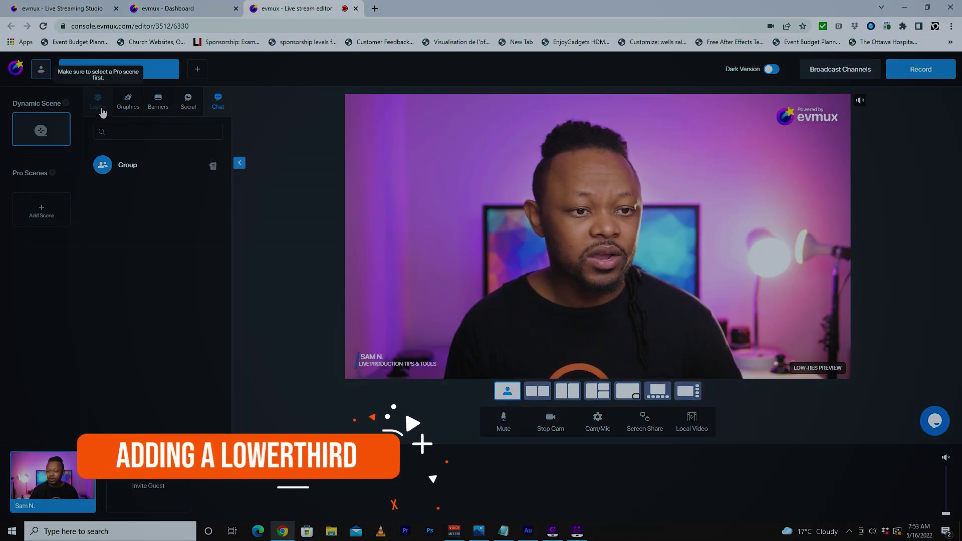
{"action": "left_click", "coordinate": [133, 111]}
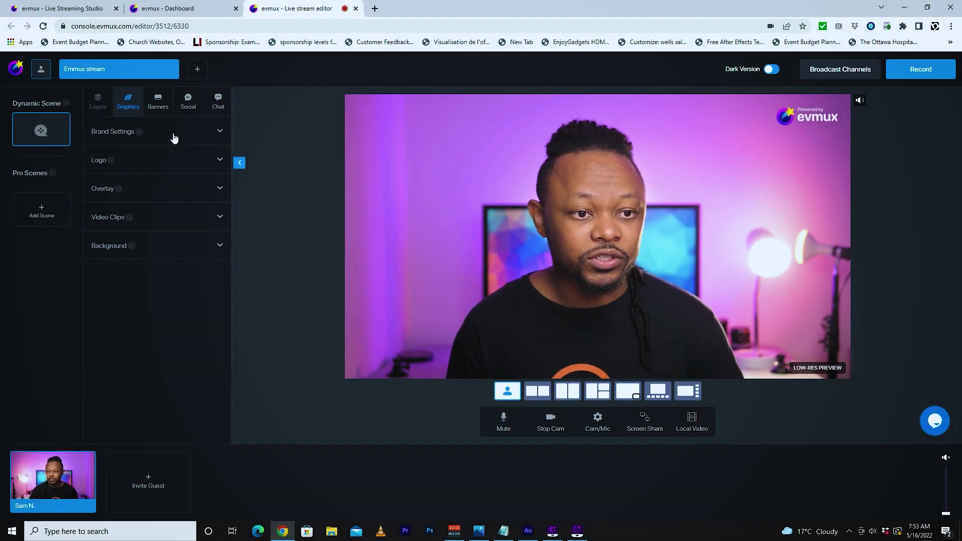
- Set the brand primary colour to purple A32AA8 and enable lower thirds with the second style
{"action": "left_click", "coordinate": [173, 138]}
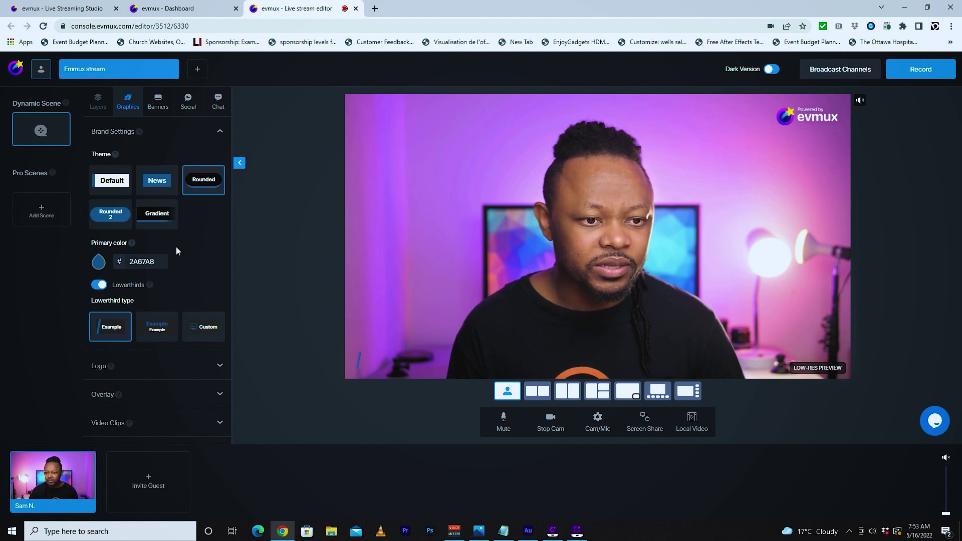
{"action": "left_click", "coordinate": [100, 264]}
{"action": "left_click_drag", "start_coordinate": [176, 244], "coordinate": [198, 242]}
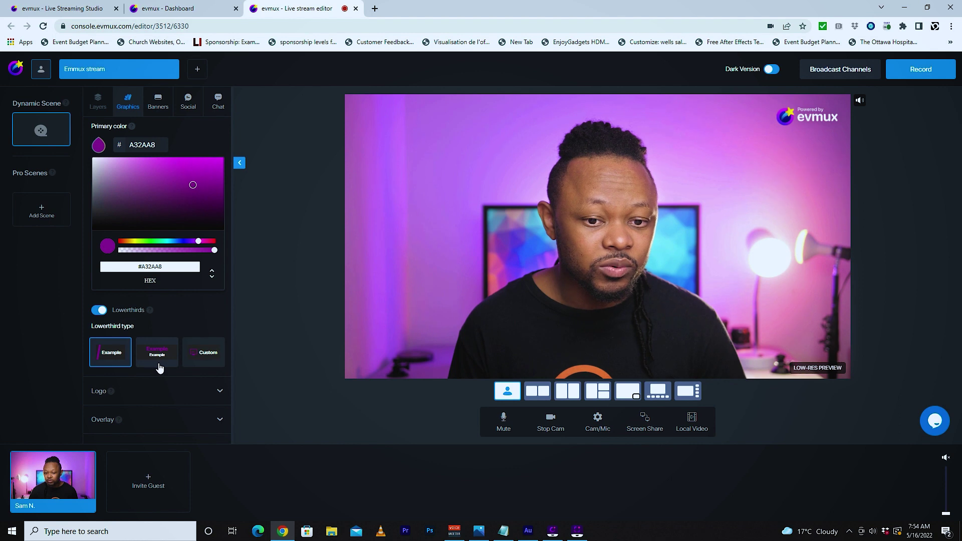
{"action": "left_click", "coordinate": [103, 312]}
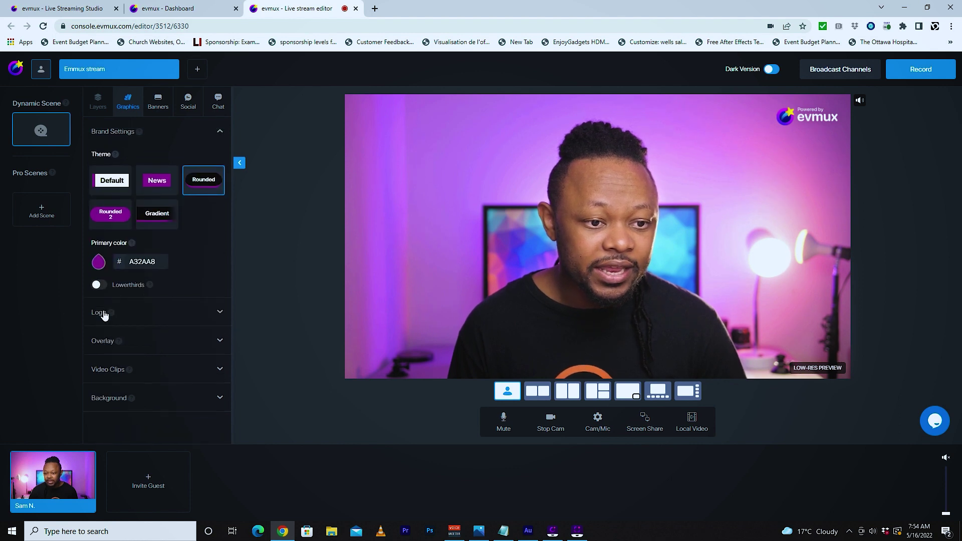
{"action": "left_click", "coordinate": [98, 285]}
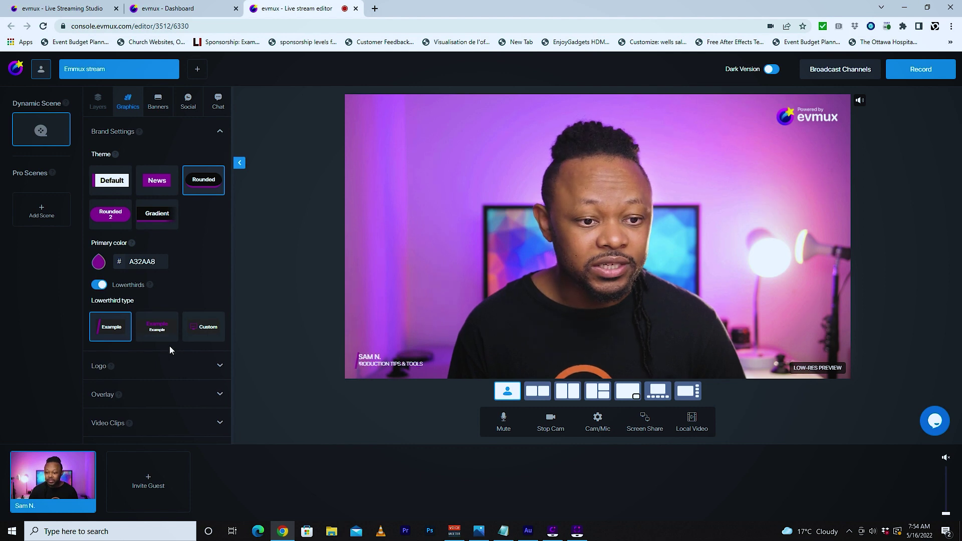
{"action": "left_click", "coordinate": [164, 328]}
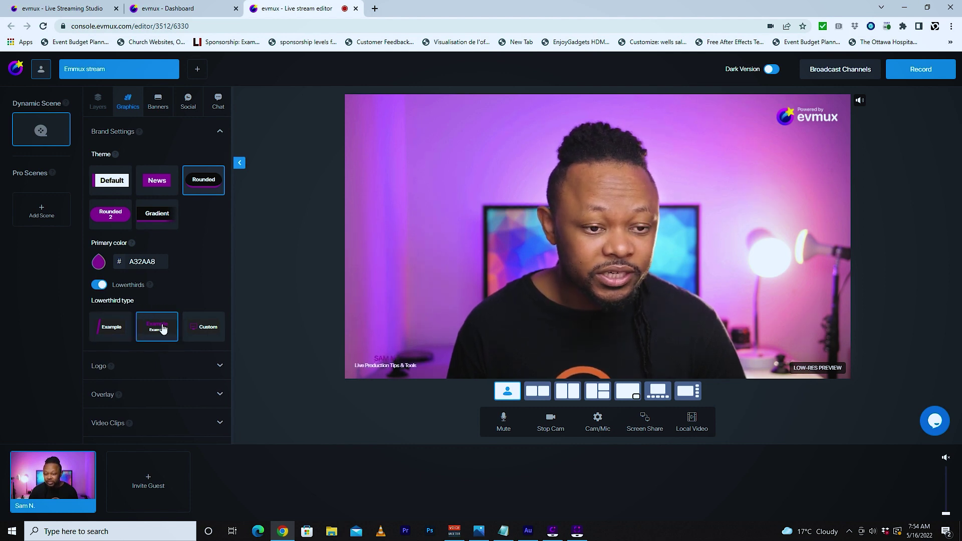
{"action": "left_click", "coordinate": [163, 329]}
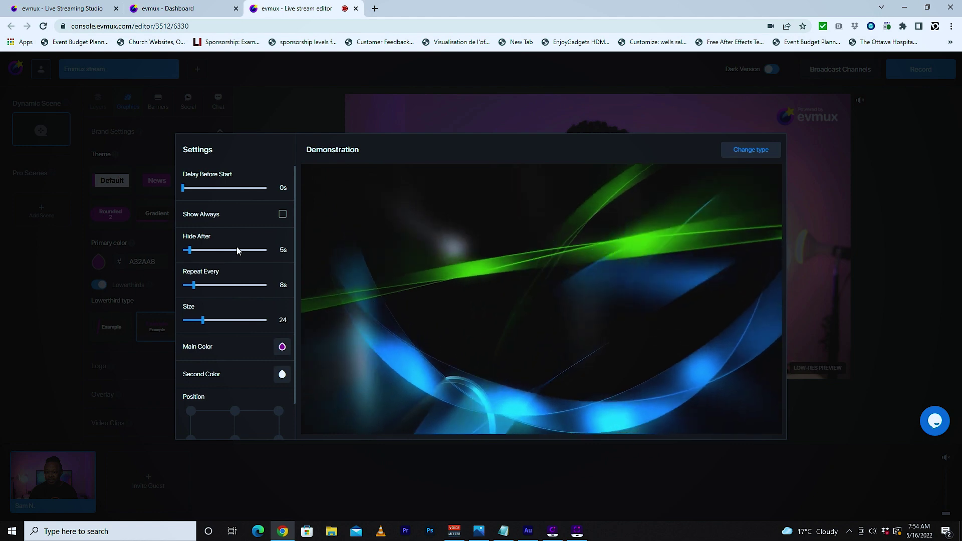
- Set the lower third to bottom centre, size 47, repeat every 60s, hide after 10s
{"action": "scroll", "coordinate": [237, 246], "scroll_direction": "down", "scroll_amount": 1}
{"action": "left_click", "coordinate": [235, 428]}
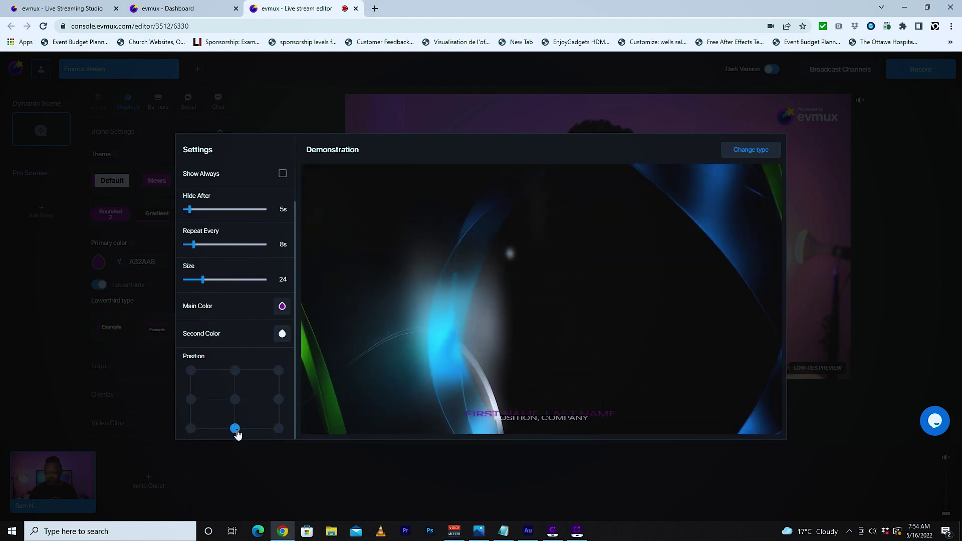
{"action": "scroll", "coordinate": [232, 299], "scroll_direction": "up", "scroll_amount": 1}
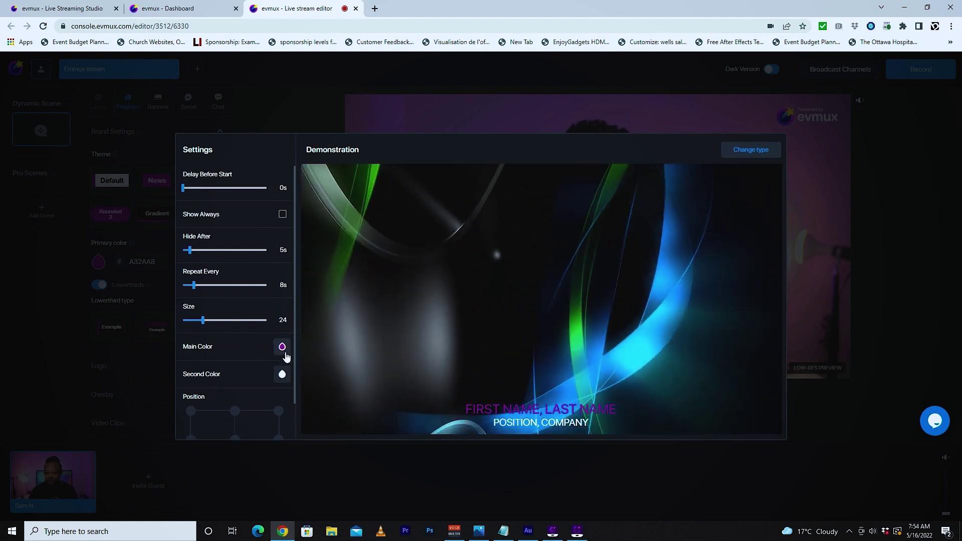
{"action": "scroll", "coordinate": [286, 356], "scroll_direction": "down", "scroll_amount": 1}
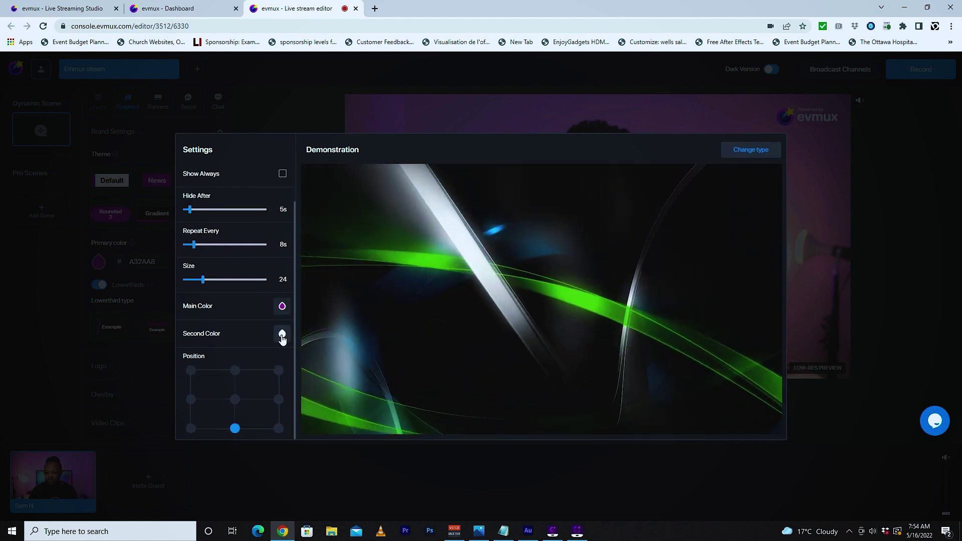
{"action": "scroll", "coordinate": [282, 337], "scroll_direction": "up", "scroll_amount": 1}
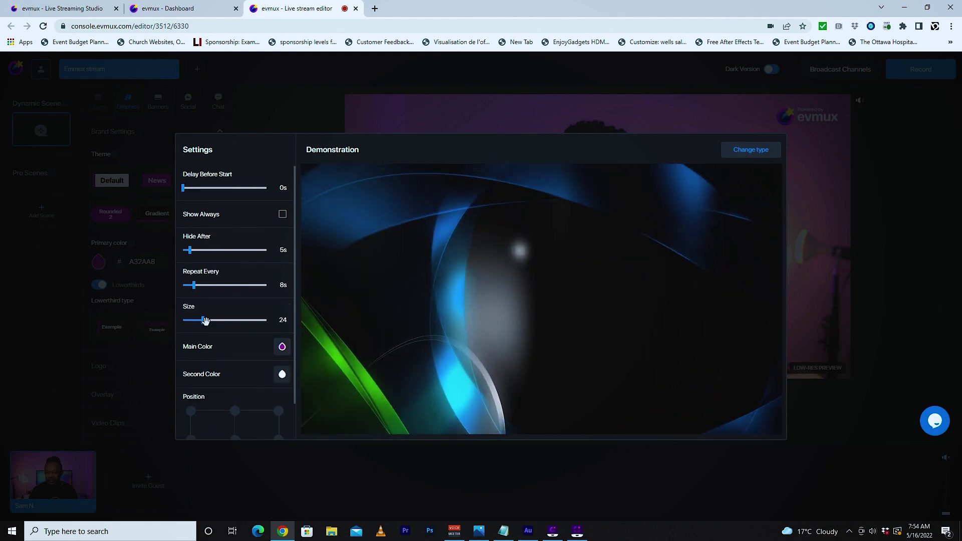
{"action": "left_click_drag", "start_coordinate": [205, 321], "coordinate": [222, 324]}
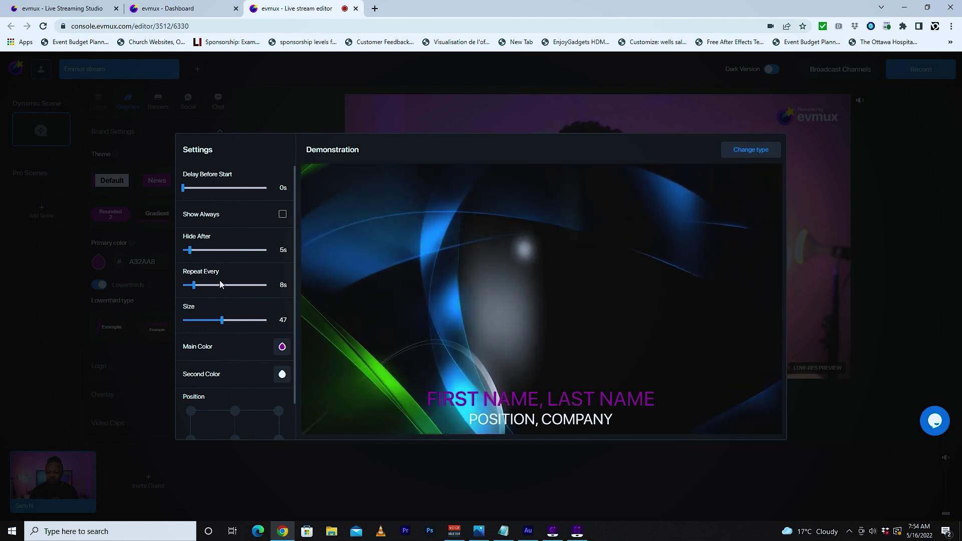
{"action": "left_click_drag", "start_coordinate": [193, 284], "coordinate": [269, 291]}
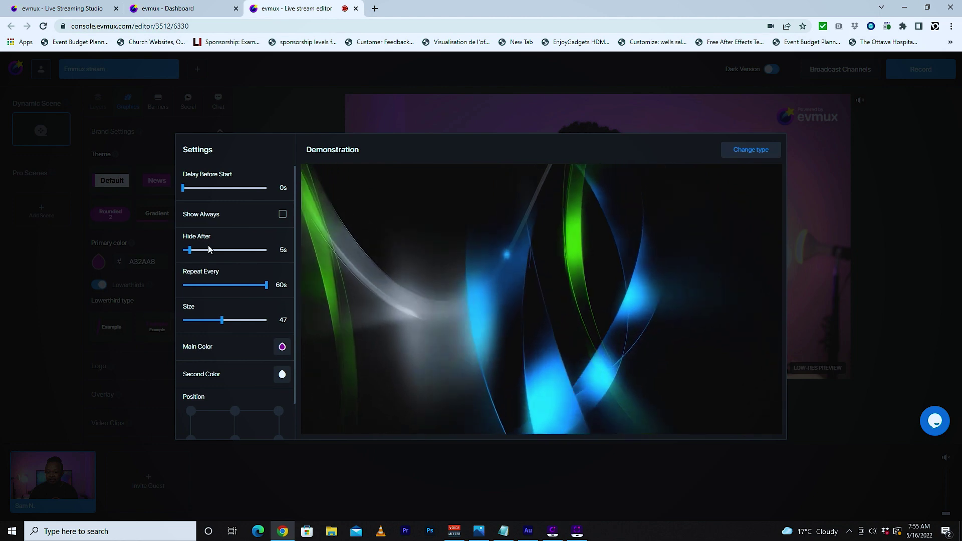
{"action": "left_click_drag", "start_coordinate": [189, 250], "coordinate": [197, 251]}
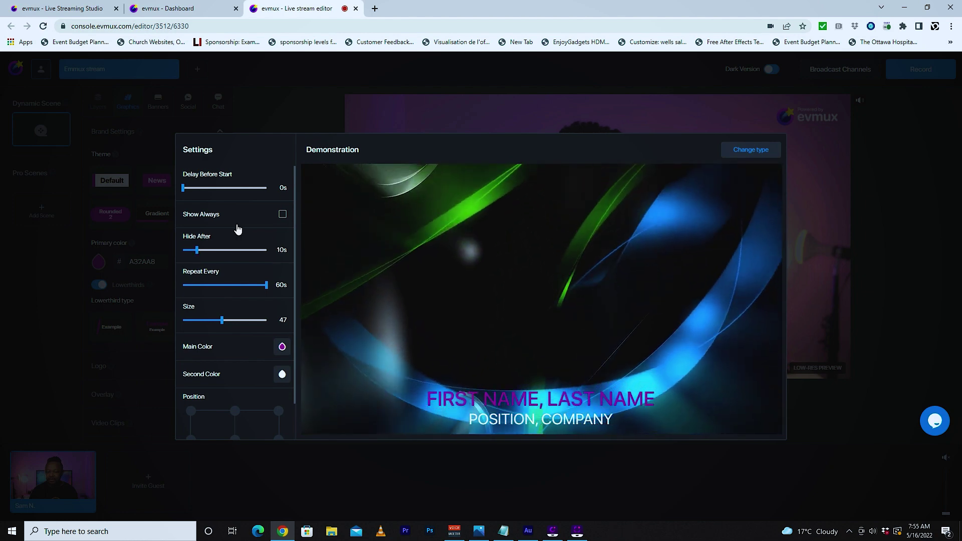
{"action": "scroll", "coordinate": [247, 234], "scroll_direction": "down", "scroll_amount": 1}
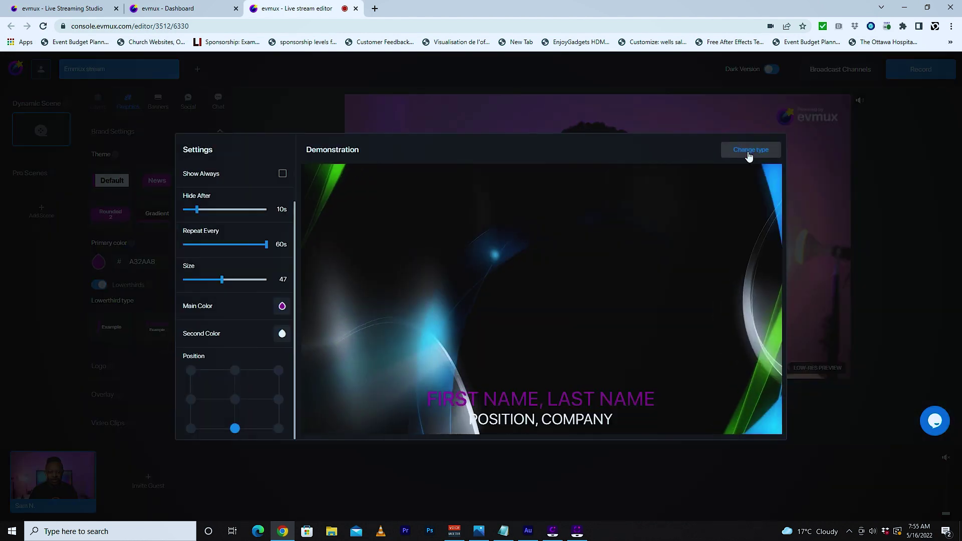
- Pick a different caption design for the lower third, then start a new banner under Banners
{"action": "left_click", "coordinate": [749, 155]}
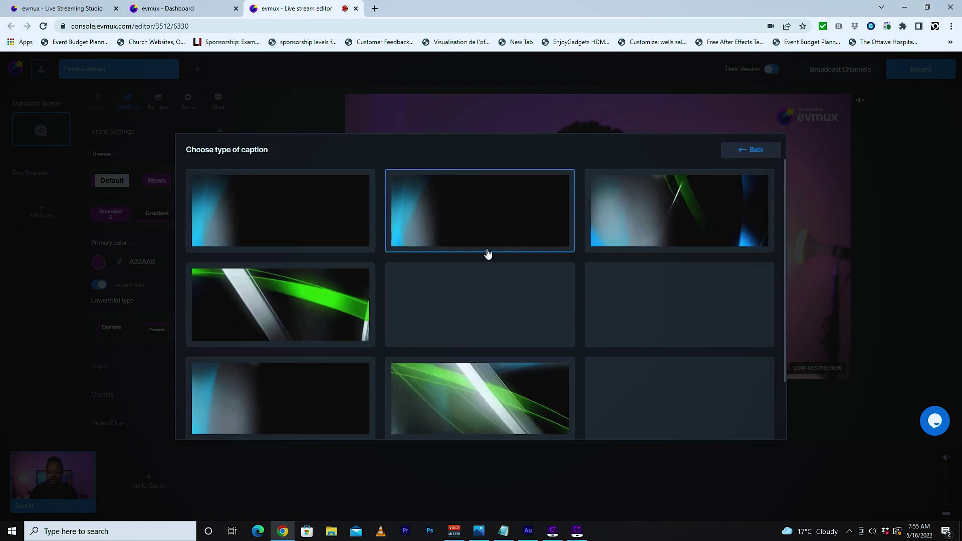
{"action": "scroll", "coordinate": [411, 334], "scroll_direction": "down", "scroll_amount": 1}
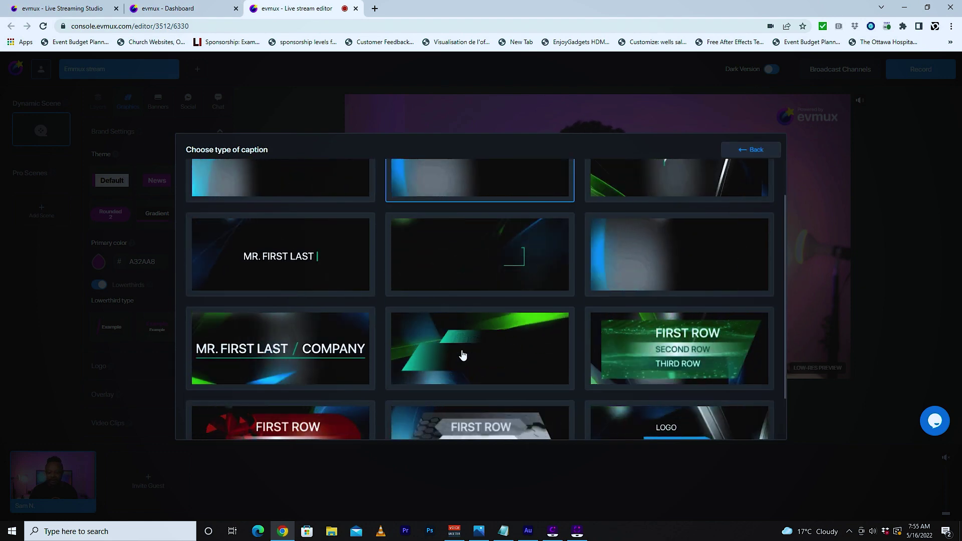
{"action": "scroll", "coordinate": [463, 355], "scroll_direction": "down", "scroll_amount": 1}
{"action": "scroll", "coordinate": [463, 355], "scroll_direction": "up", "scroll_amount": 1}
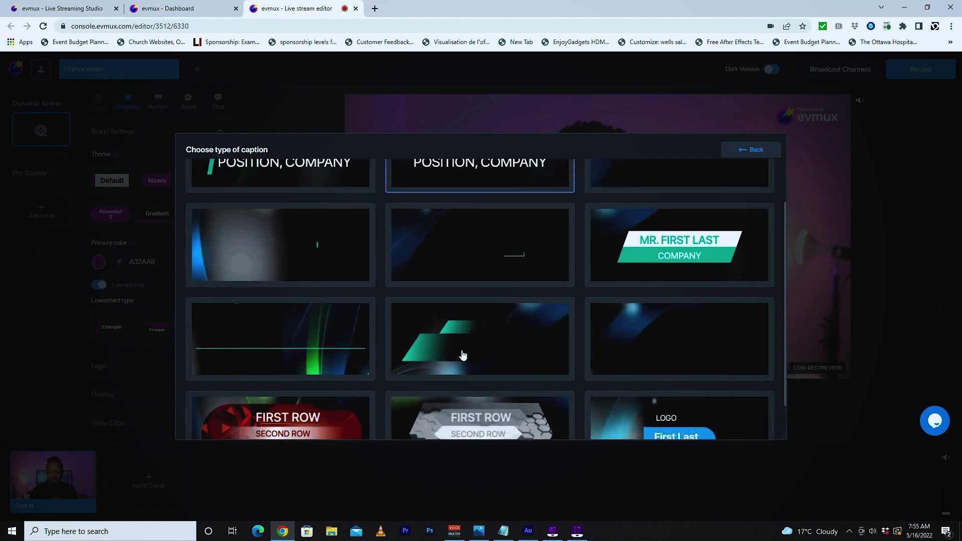
{"action": "scroll", "coordinate": [463, 355], "scroll_direction": "up", "scroll_amount": 1}
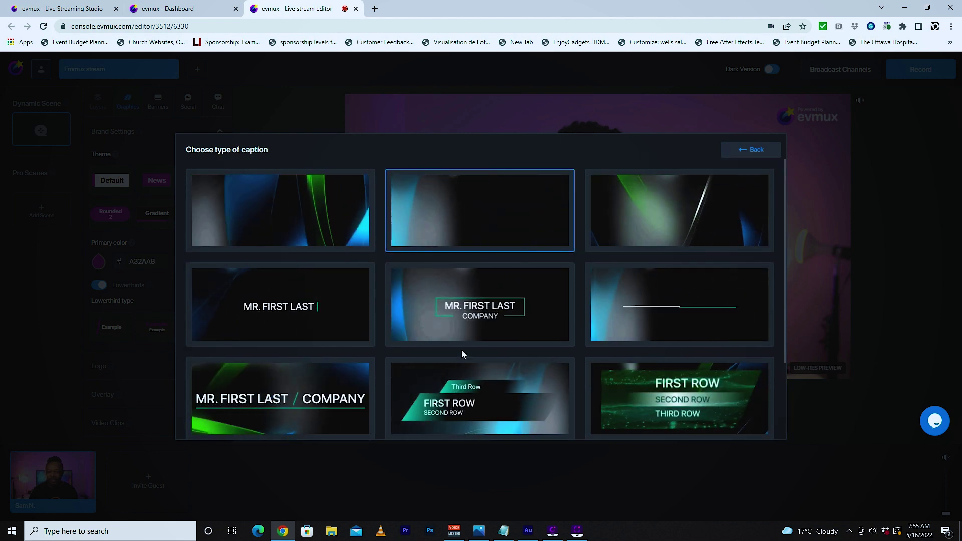
{"action": "scroll", "coordinate": [462, 350], "scroll_direction": "down", "scroll_amount": 2}
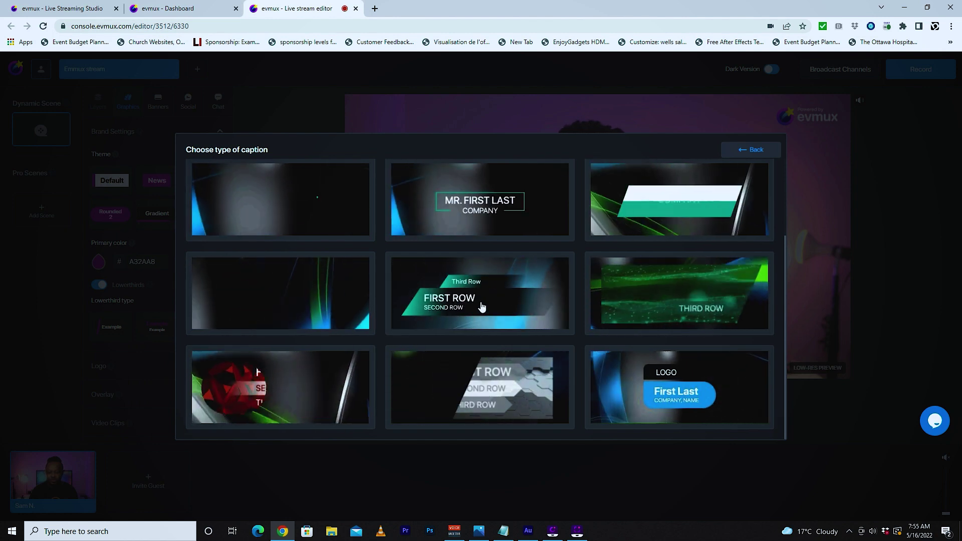
{"action": "left_click", "coordinate": [687, 211]}
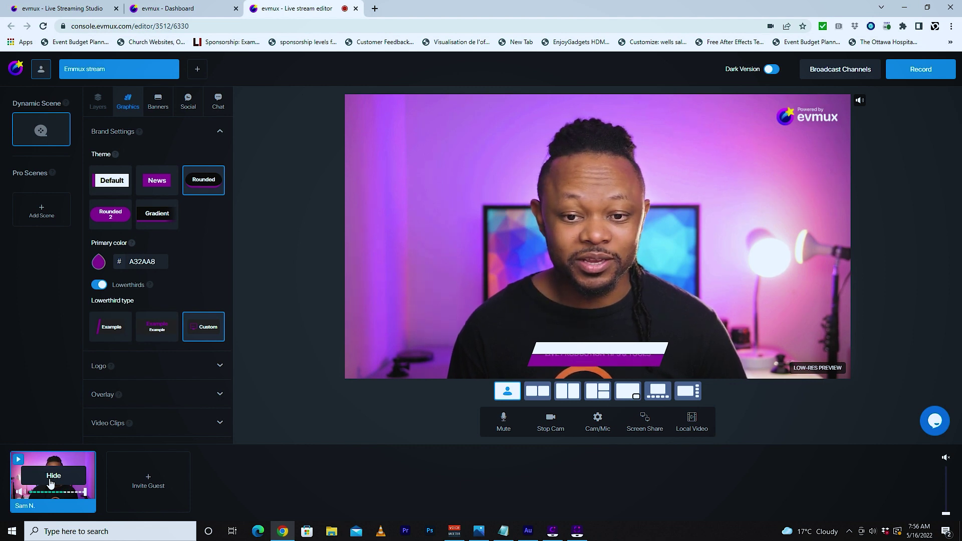
{"action": "left_click", "coordinate": [158, 102]}
{"action": "left_click", "coordinate": [146, 176]}
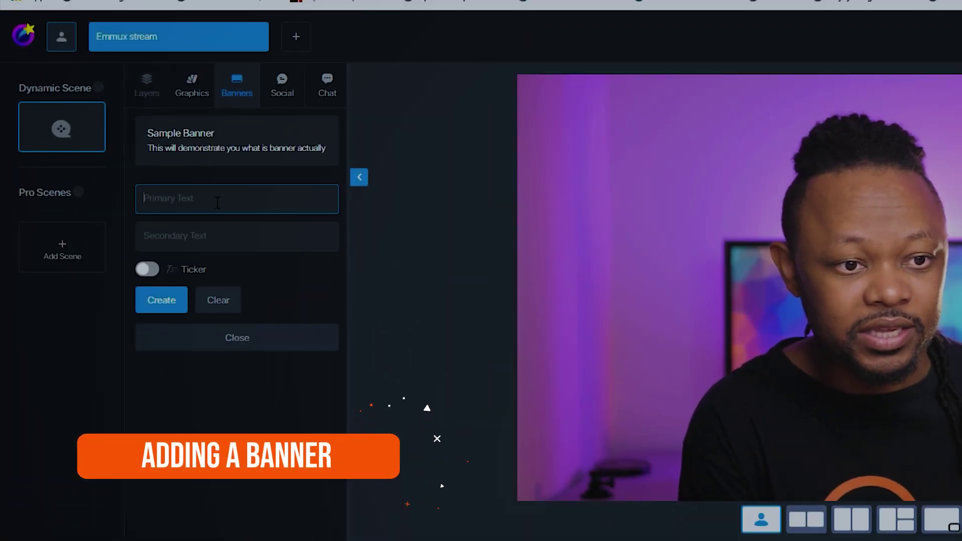
- Create a ticker banner reading 'This is a test Banner' with secondary line 'Secondary text'
{"action": "type", "text": "Th"}
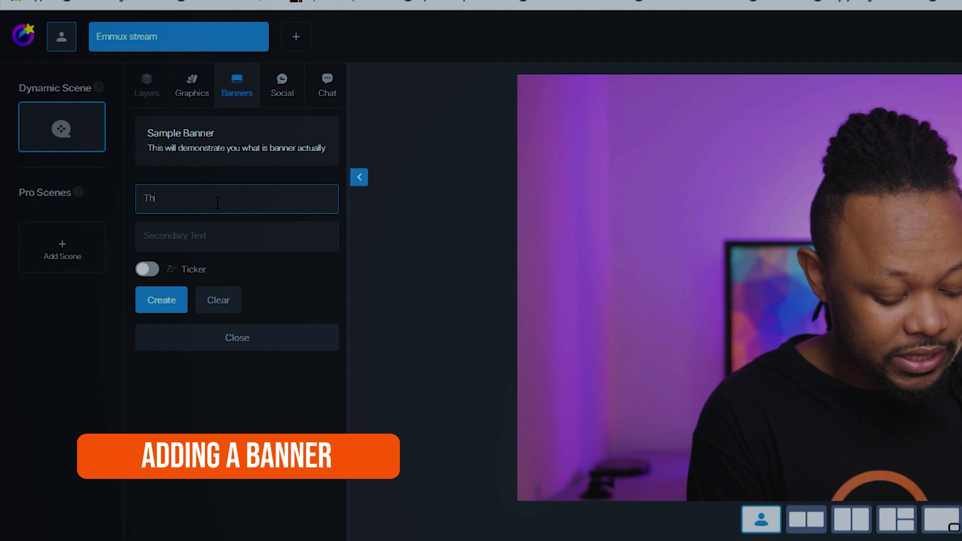
{"action": "type", "text": "is is a tes"}
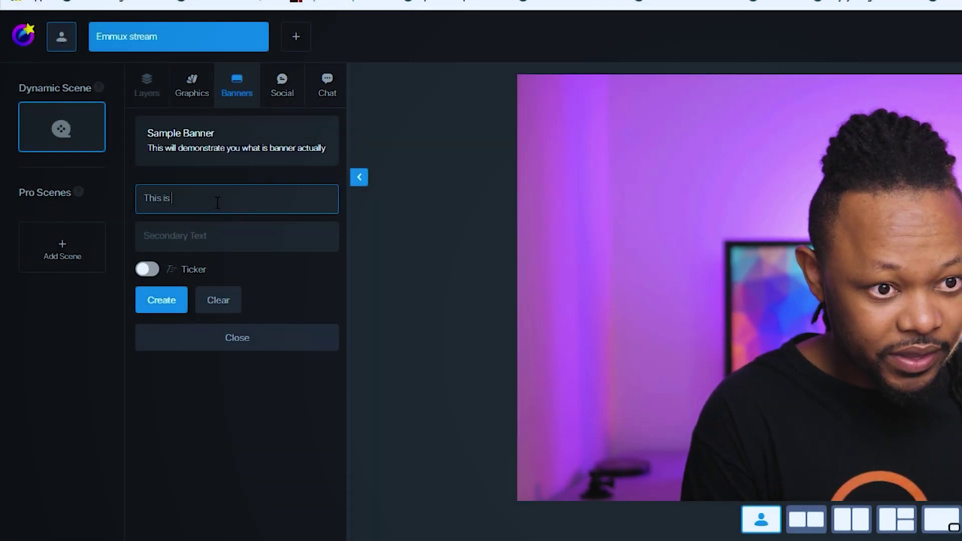
{"action": "type", "text": "t Banner"}
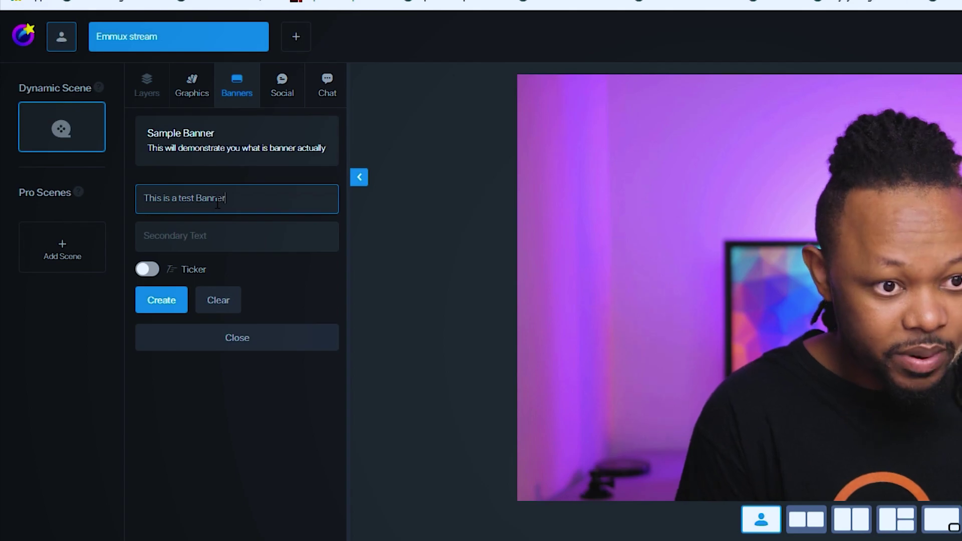
{"action": "left_click", "coordinate": [172, 234]}
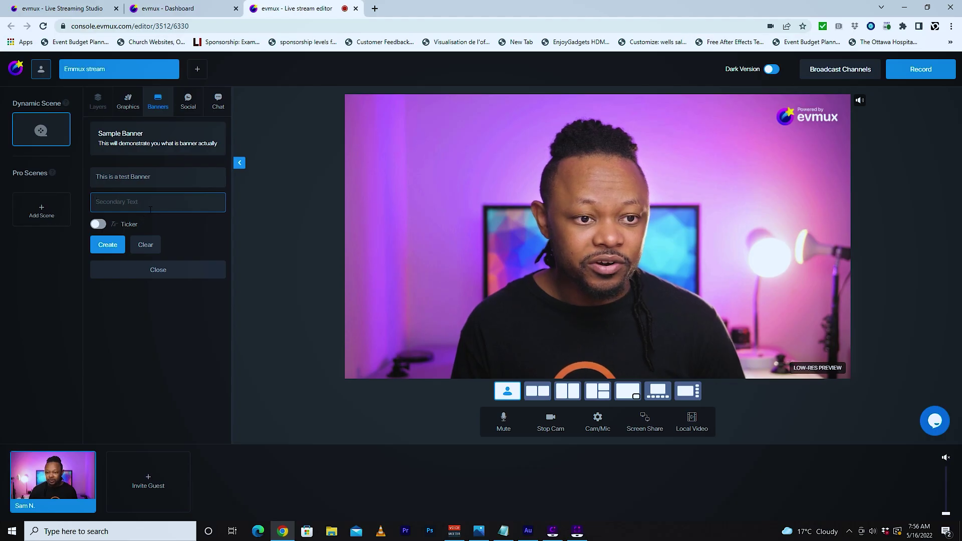
{"action": "type", "text": "Second"}
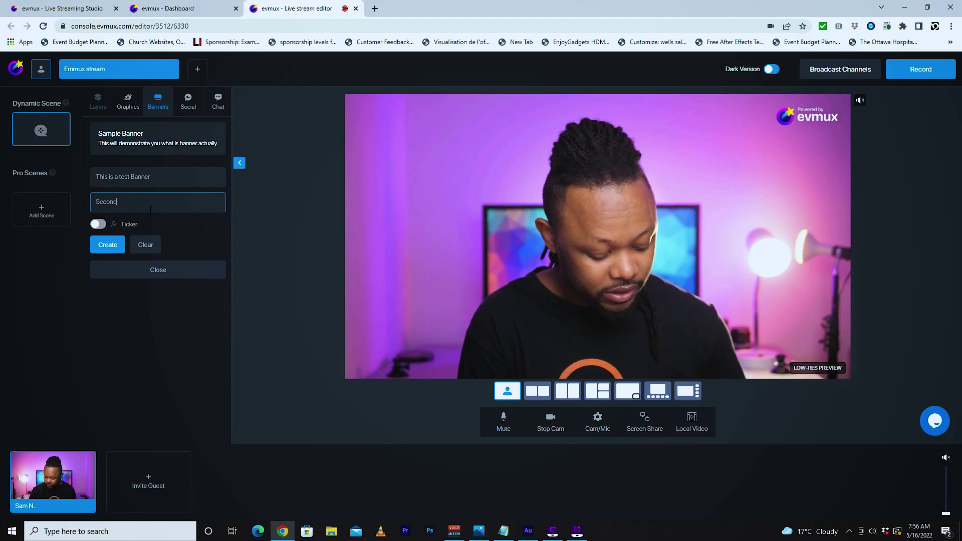
{"action": "type", "text": "ary tesx"}
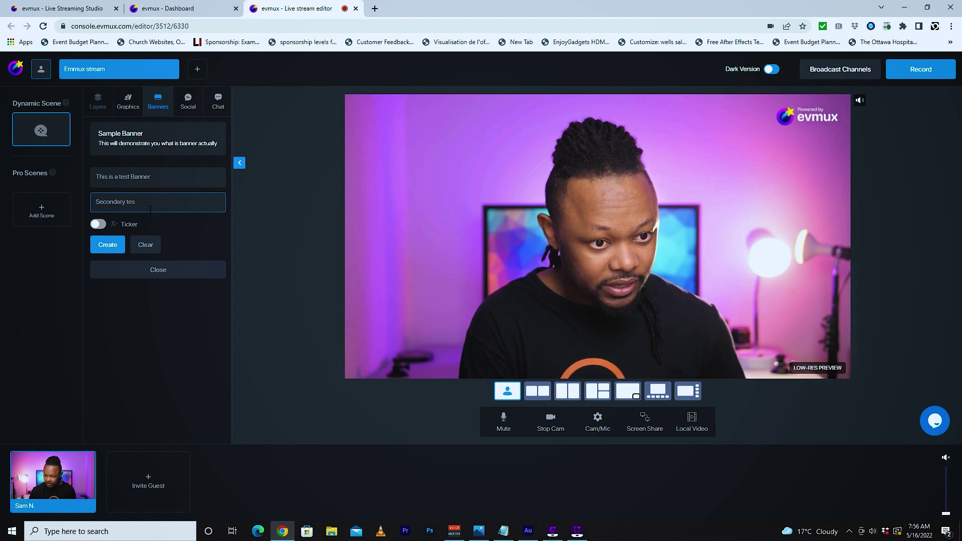
{"action": "key", "text": "BackSpace"}
{"action": "key", "text": "BackSpace"}
{"action": "type", "text": "xt"}
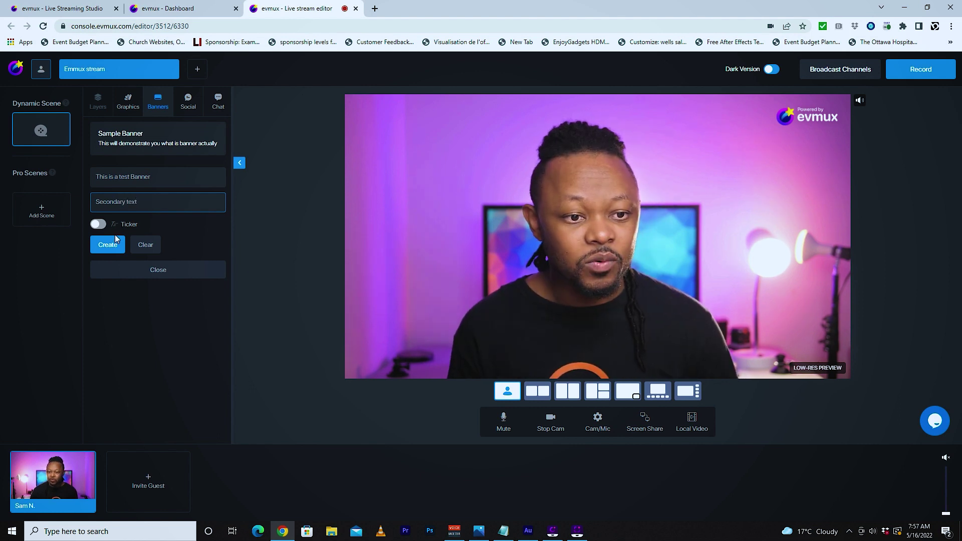
{"action": "left_click", "coordinate": [98, 225]}
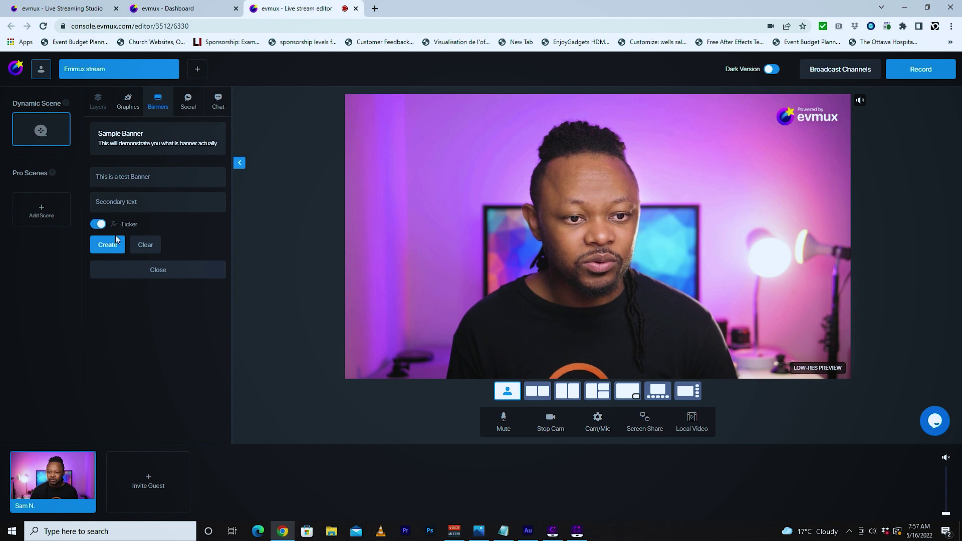
{"action": "left_click", "coordinate": [112, 246]}
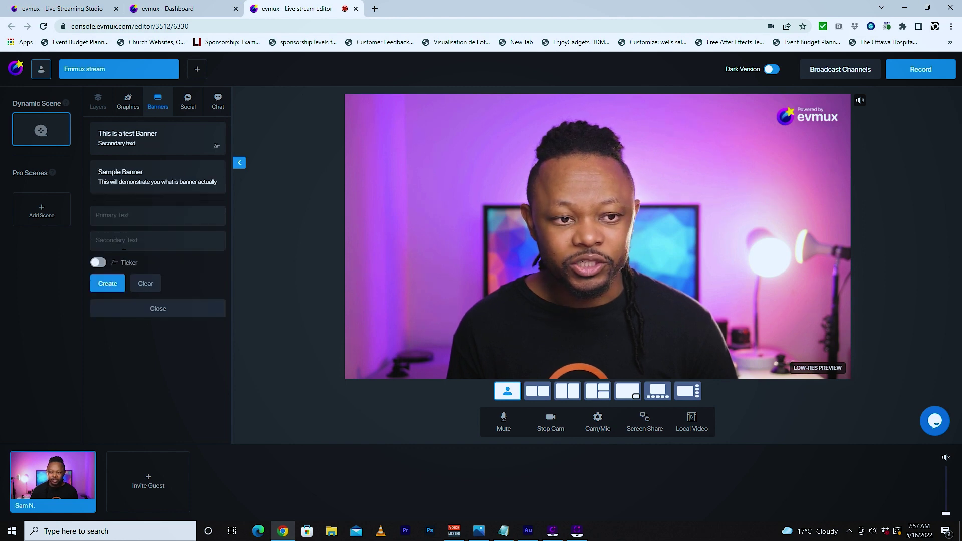
- Preview the test banner on the video, then edit it to turn off Ticker and update it
{"action": "mouse_move", "coordinate": [178, 166]}
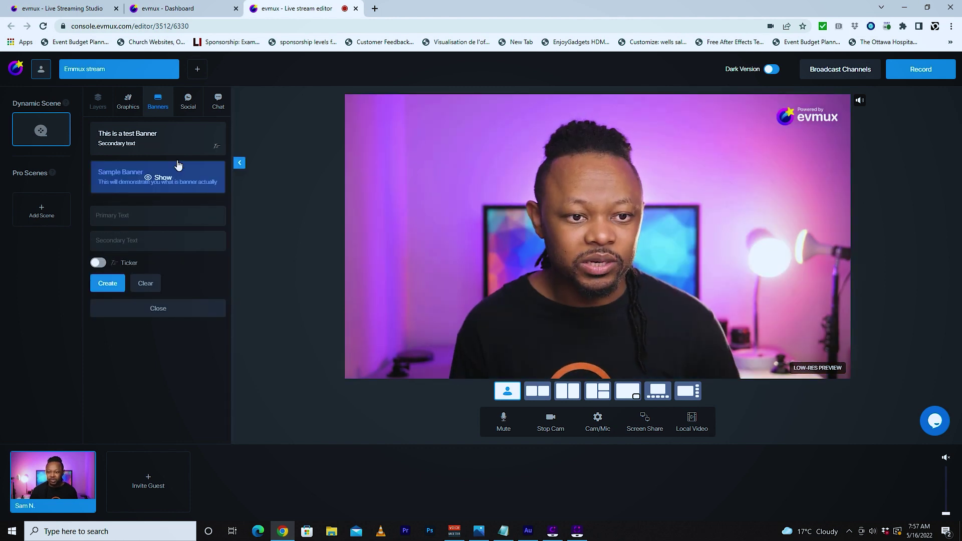
{"action": "mouse_move", "coordinate": [175, 147]}
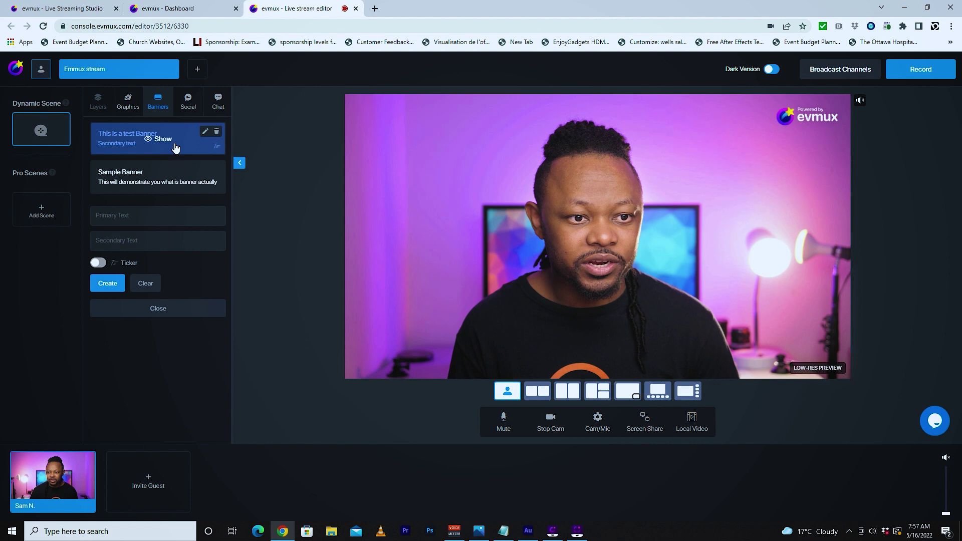
{"action": "left_click", "coordinate": [147, 142]}
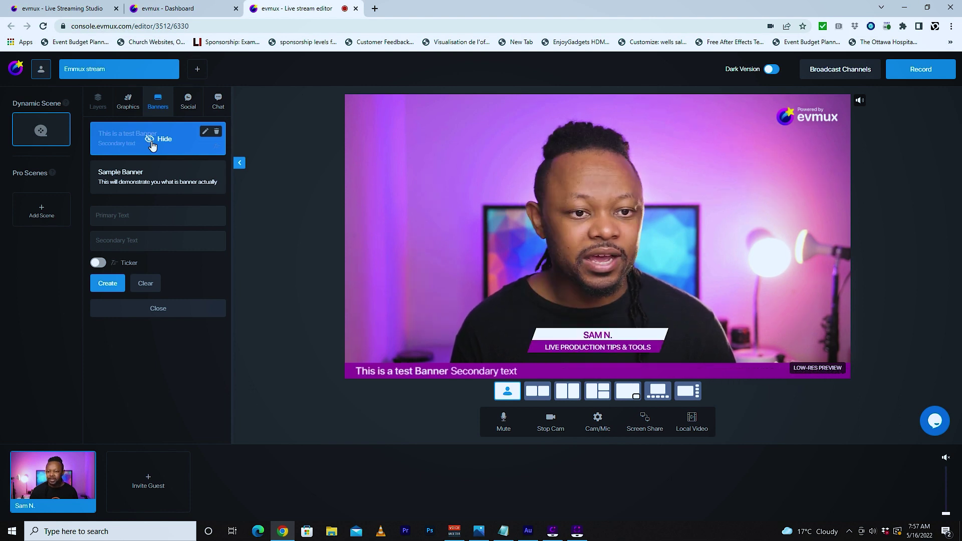
{"action": "left_click", "coordinate": [153, 143]}
{"action": "left_click", "coordinate": [205, 131]}
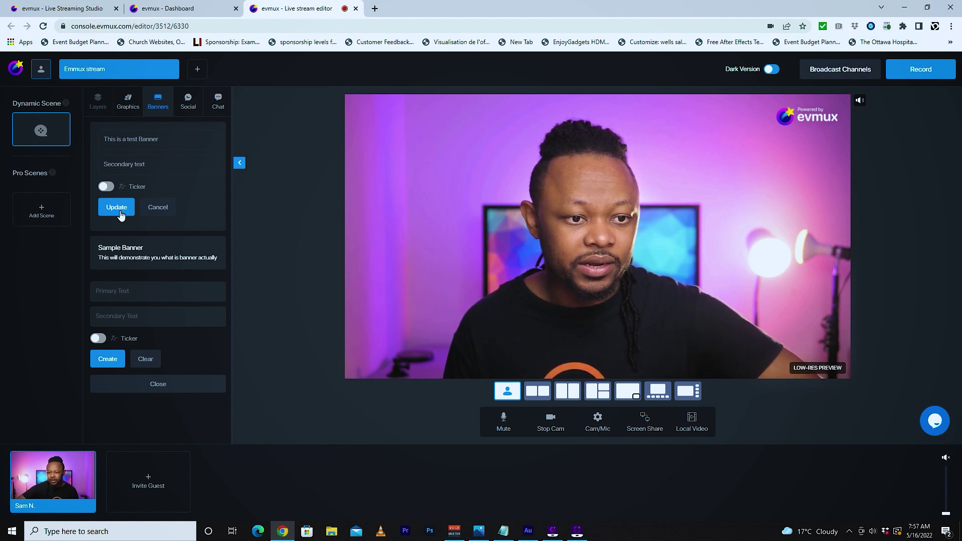
{"action": "left_click", "coordinate": [117, 208]}
- Show and hide the test banner and the Sample Banner on the video, then open the Social comments
{"action": "mouse_move", "coordinate": [156, 147]}
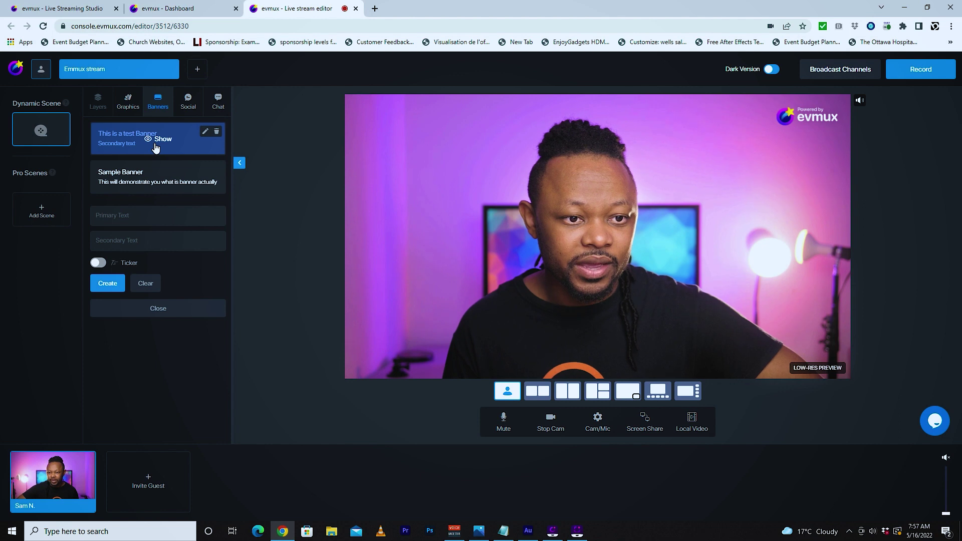
{"action": "left_click", "coordinate": [153, 141]}
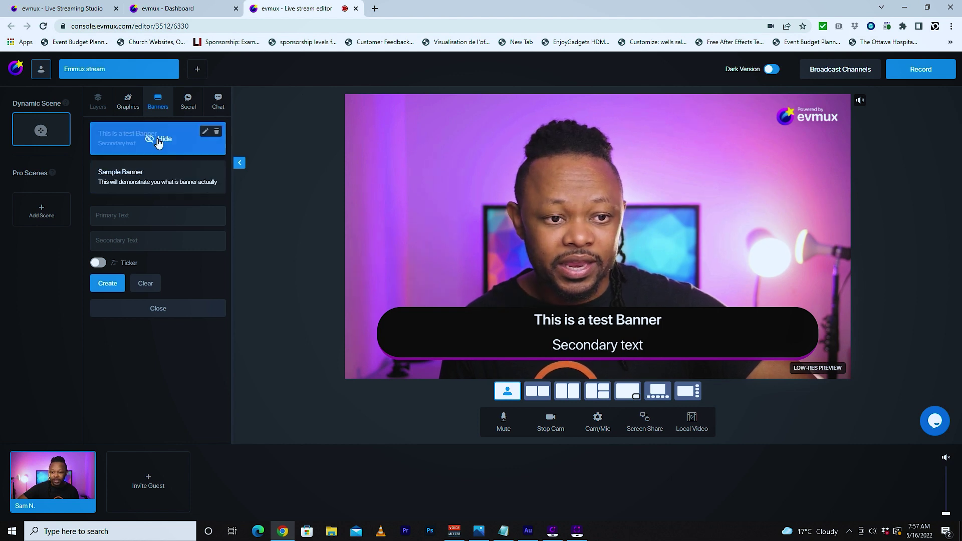
{"action": "left_click", "coordinate": [156, 147]}
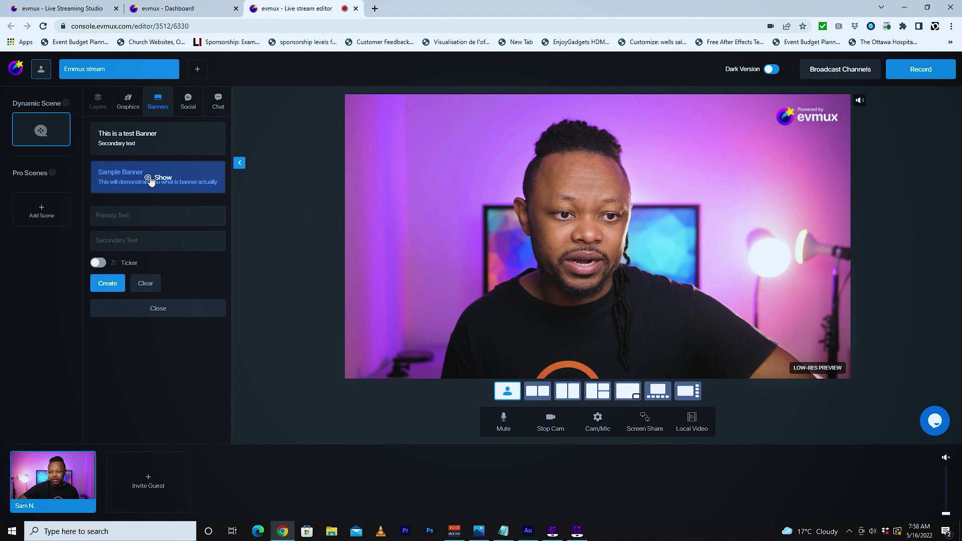
{"action": "left_click", "coordinate": [151, 179]}
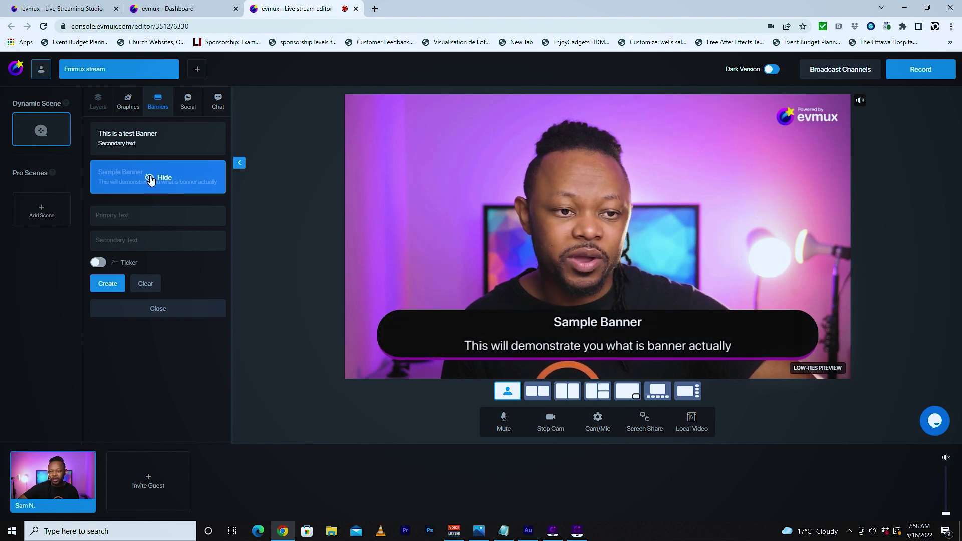
{"action": "left_click", "coordinate": [151, 179]}
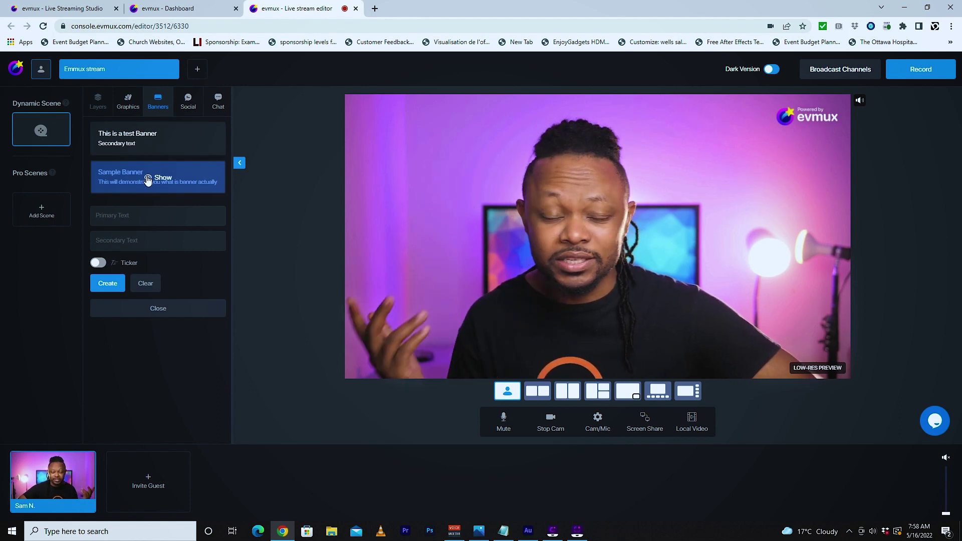
{"action": "left_click", "coordinate": [184, 108]}
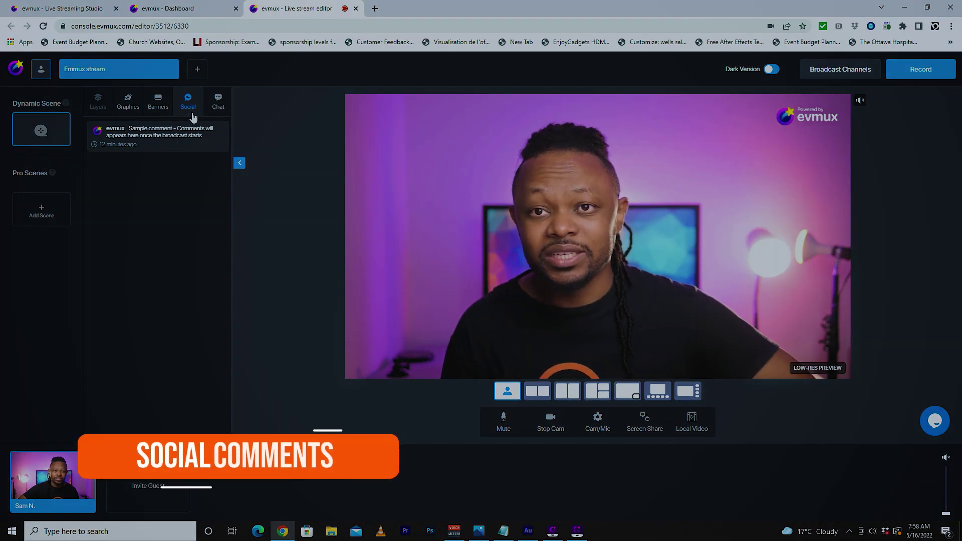
- Show the sample comment 'Comments will appears here once the broadcast starts' over the host's camera
{"action": "left_click", "coordinate": [186, 142]}
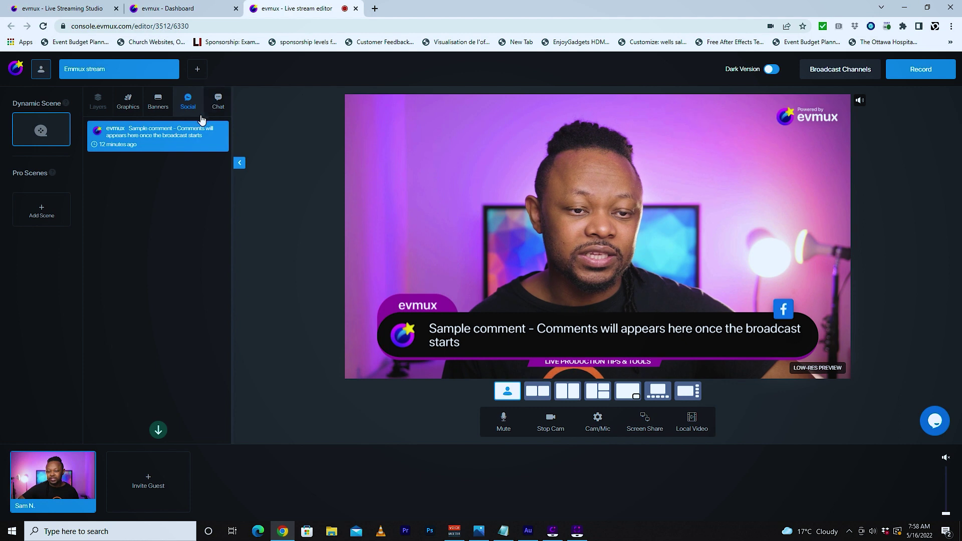
{"action": "mouse_move", "coordinate": [202, 135]}
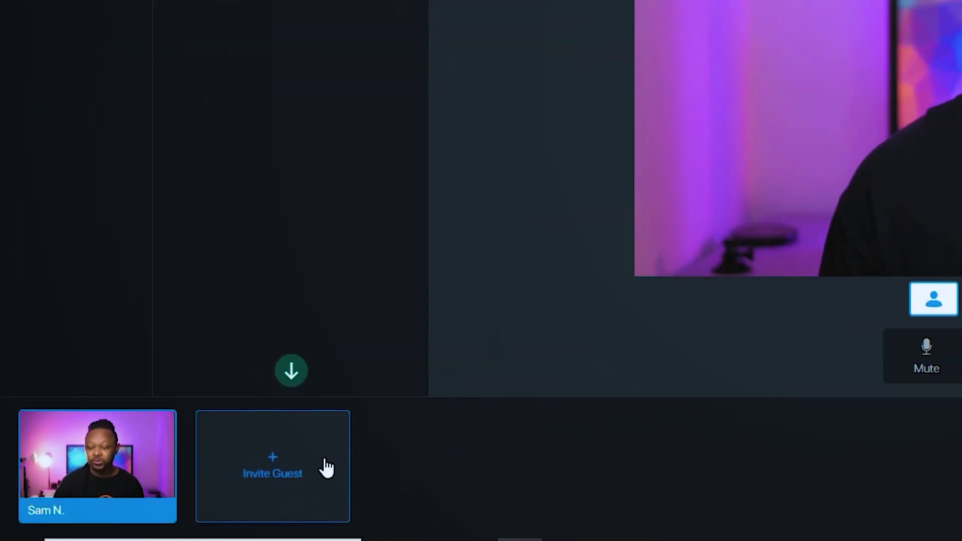
- Copy the guest invitation link and load it in a new browser tab
{"action": "left_click", "coordinate": [275, 464]}
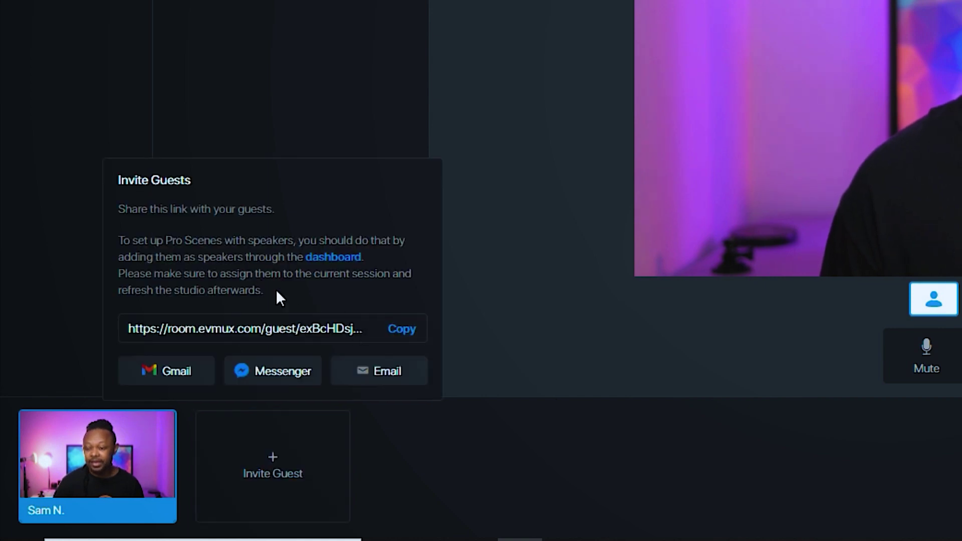
{"action": "left_click", "coordinate": [401, 339]}
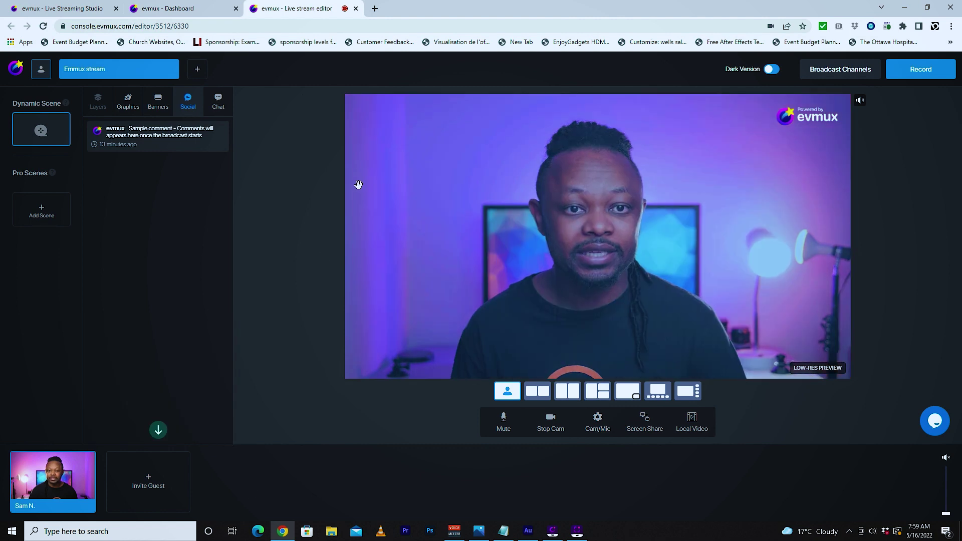
{"action": "key", "text": "ctrl+t"}
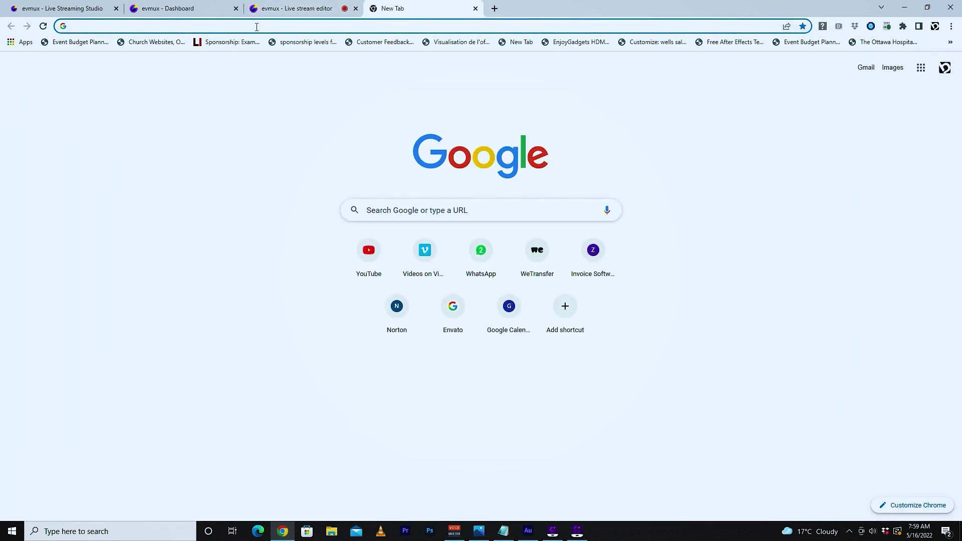
{"action": "key", "text": "ctrl+v"}
{"action": "key", "text": "Return"}
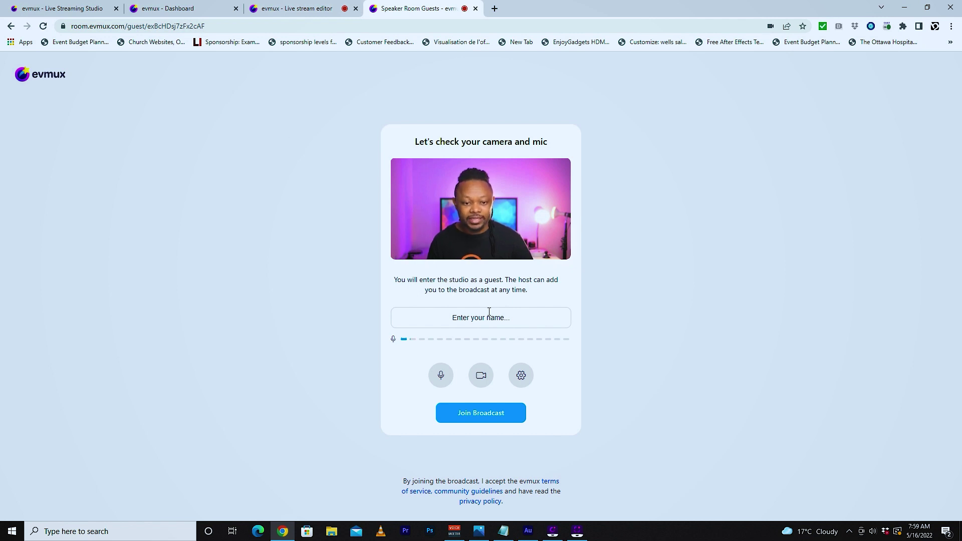
- Enter the guest's display name and choose the default TONOR TC-777 microphone as audio input
{"action": "left_click", "coordinate": [475, 320]}
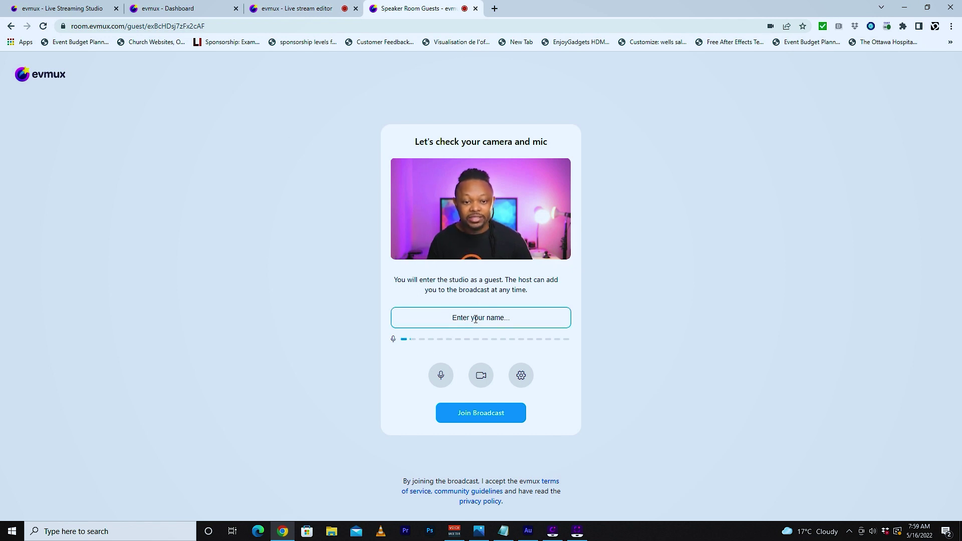
{"action": "type", "text": "Guest Sam"}
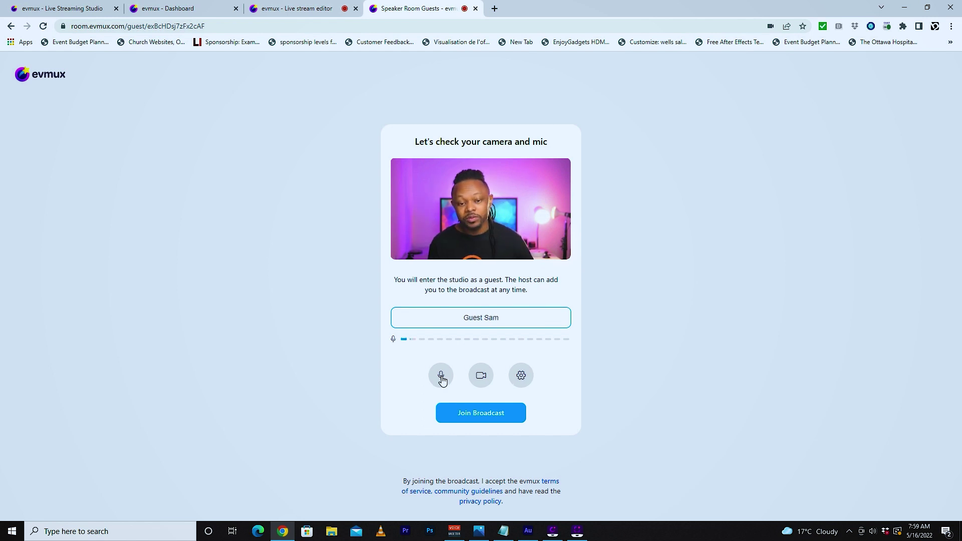
{"action": "left_click", "coordinate": [523, 378]}
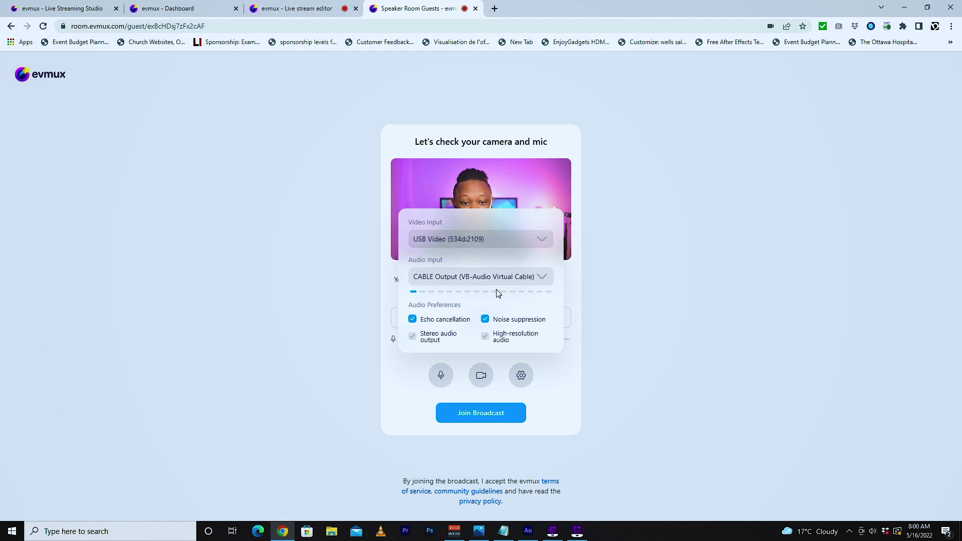
{"action": "left_click", "coordinate": [516, 284]}
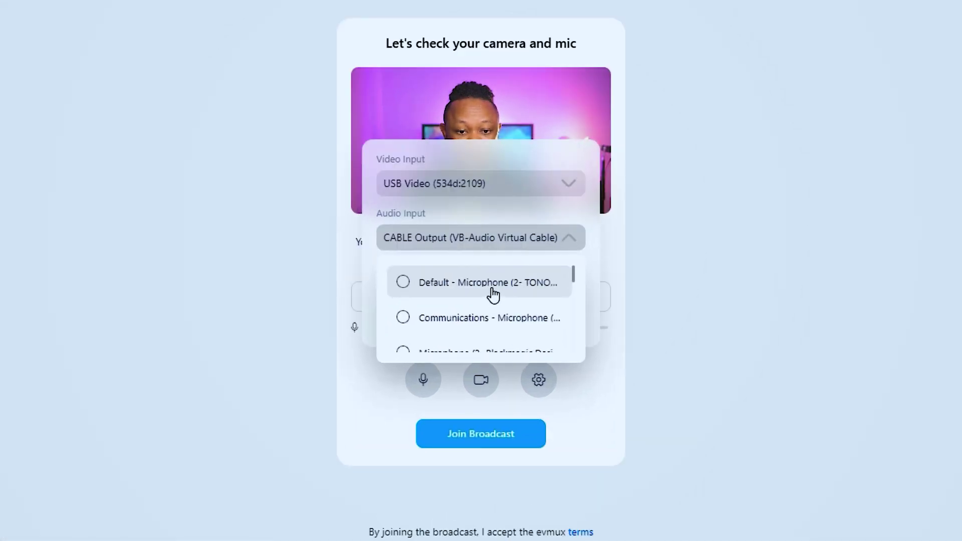
{"action": "left_click", "coordinate": [494, 296]}
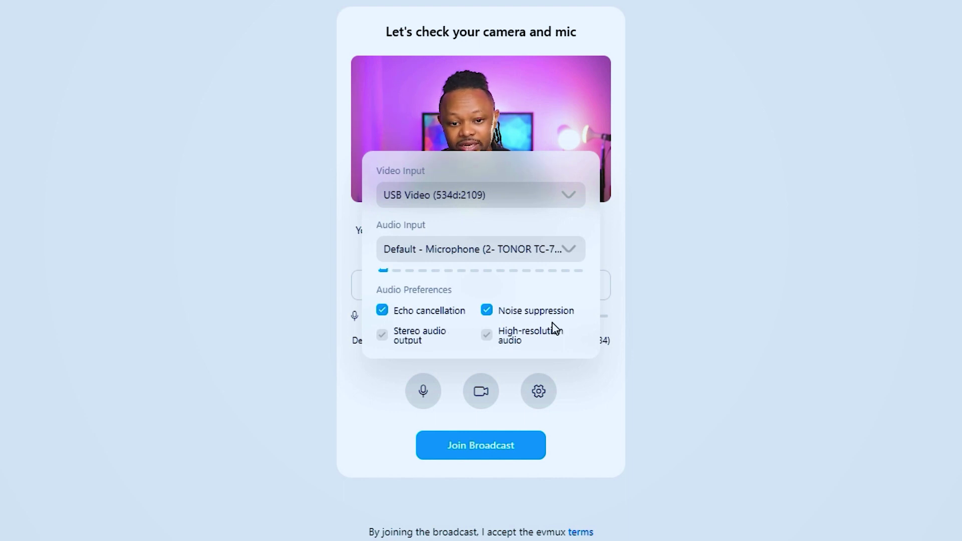
{"action": "left_click", "coordinate": [620, 322]}
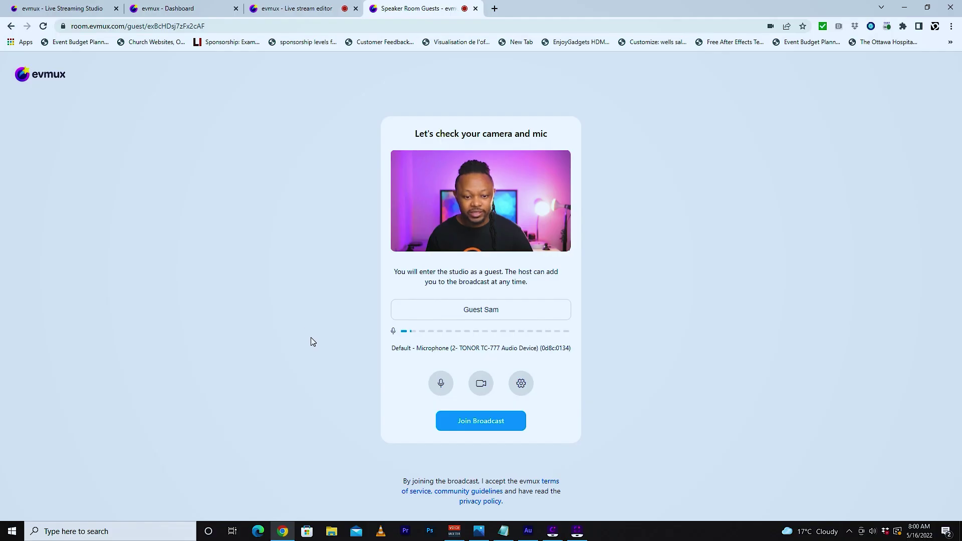
- Join as the guest, check the Speaker Room's Live and Social panels, then return to the stream editor
{"action": "left_click", "coordinate": [482, 422]}
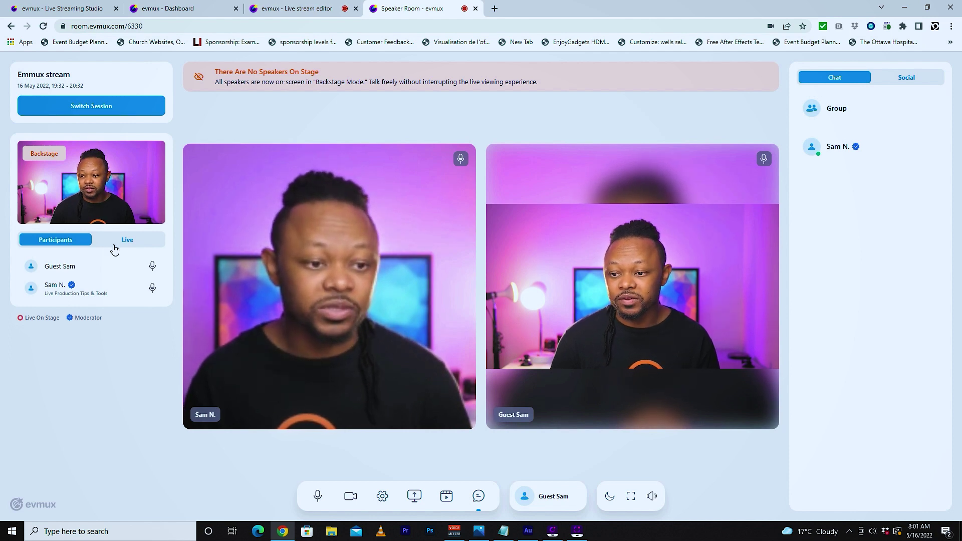
{"action": "left_click", "coordinate": [130, 246]}
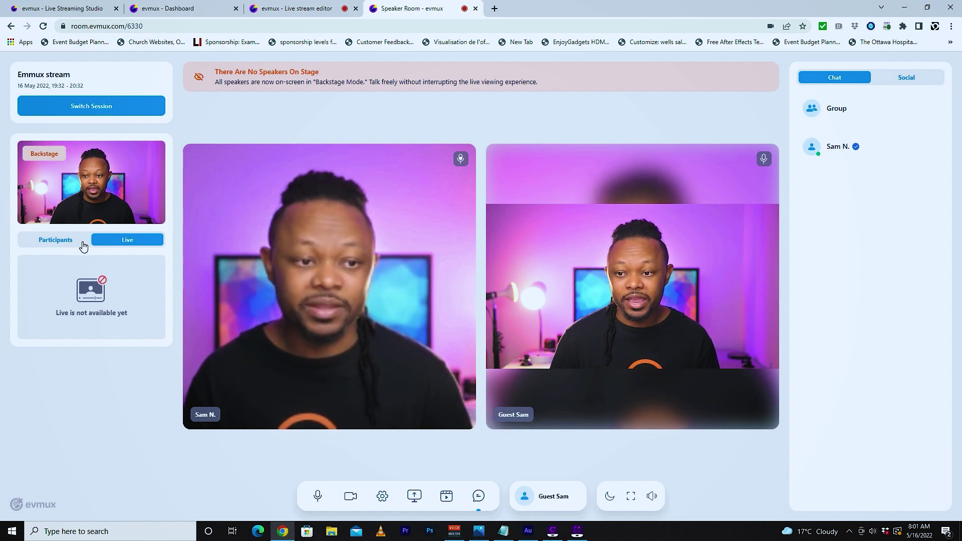
{"action": "left_click", "coordinate": [60, 245]}
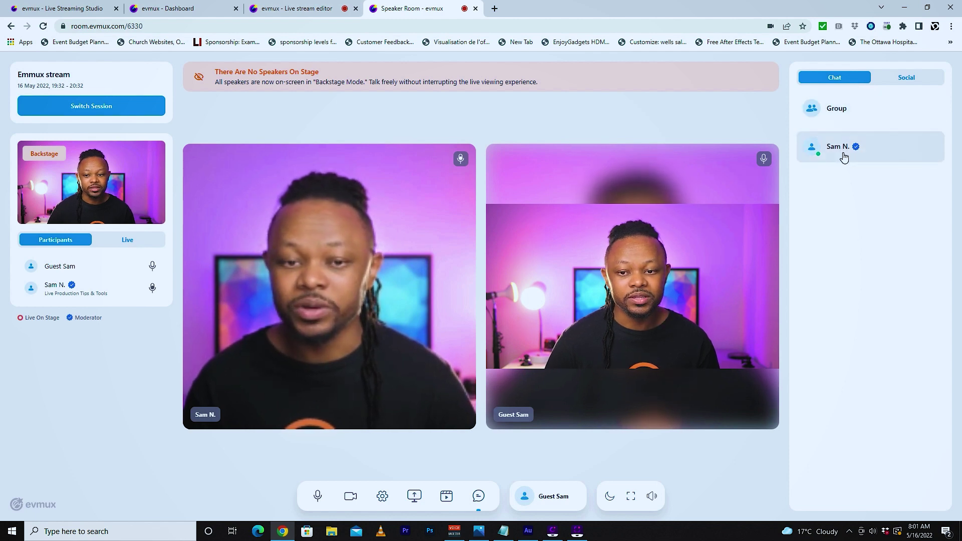
{"action": "left_click", "coordinate": [910, 83]}
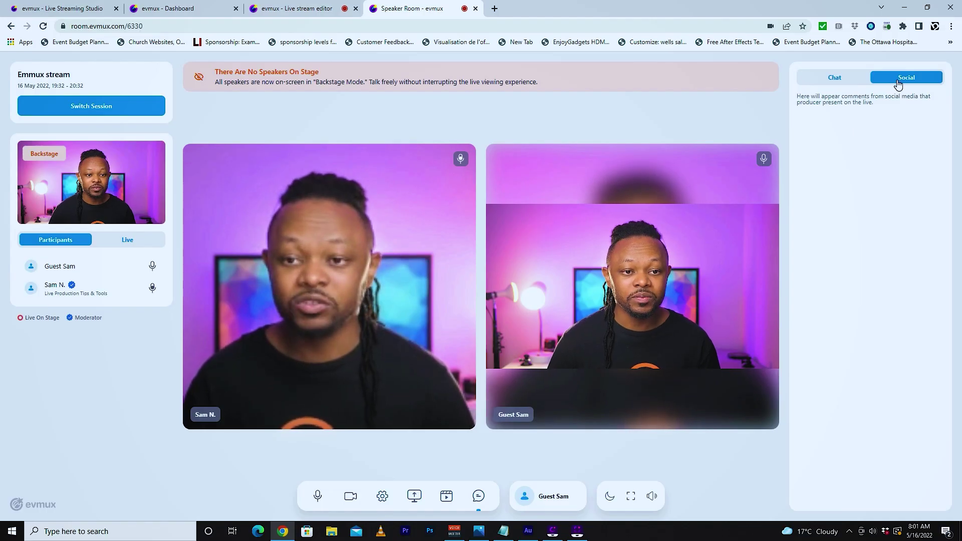
{"action": "left_click", "coordinate": [841, 82]}
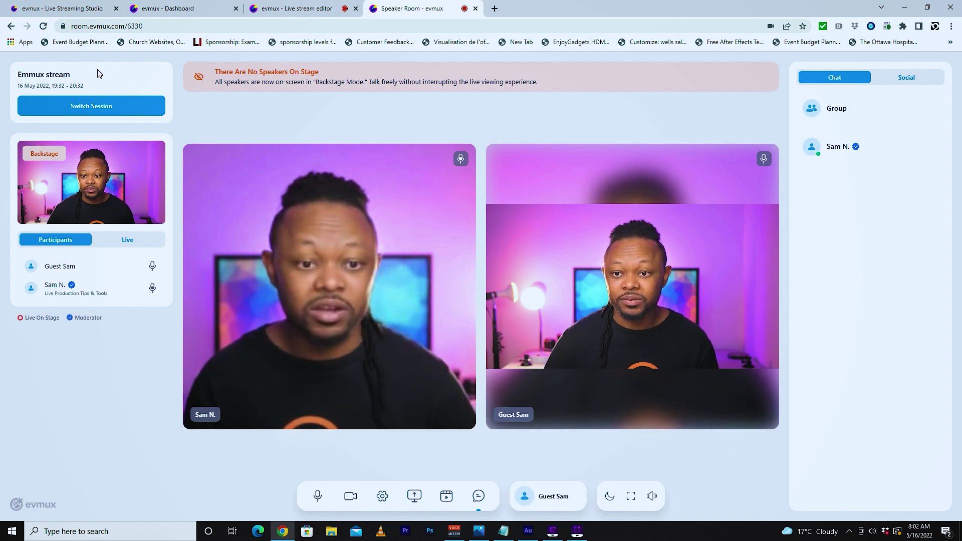
{"action": "left_click", "coordinate": [299, 10]}
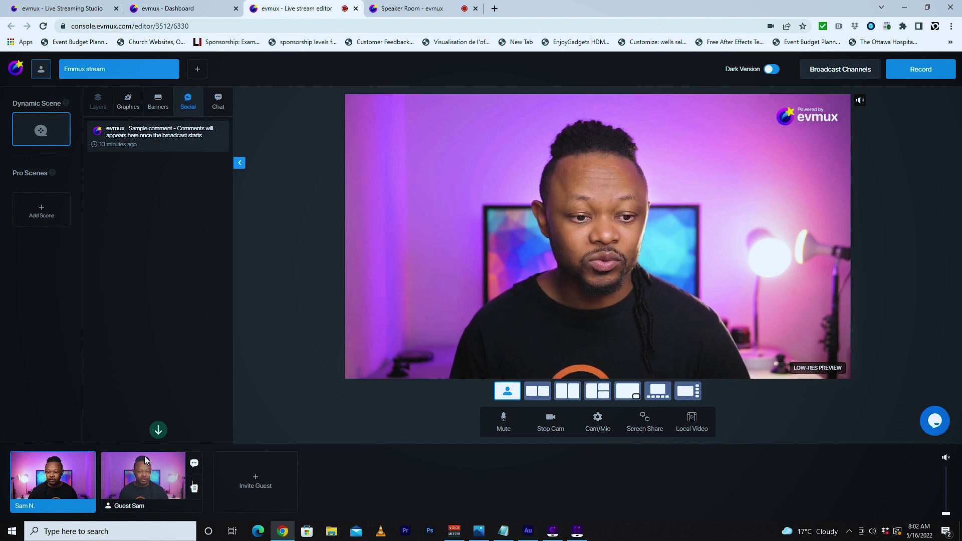
- Add the guest camera beside the host, try the grid, inset and large-main layouts, then pick two side-by-side tiles
{"action": "mouse_move", "coordinate": [145, 481]}
{"action": "left_click", "coordinate": [144, 476]}
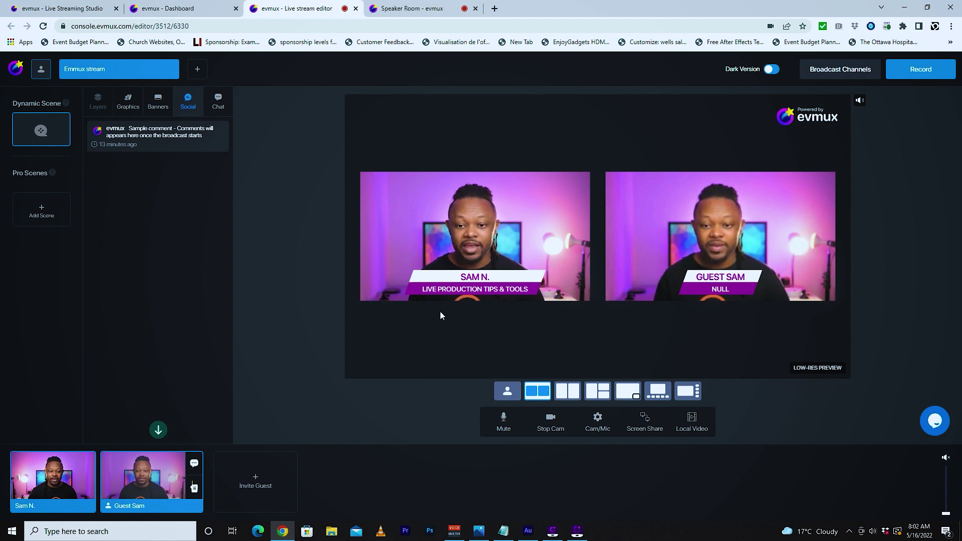
{"action": "left_click", "coordinate": [567, 395]}
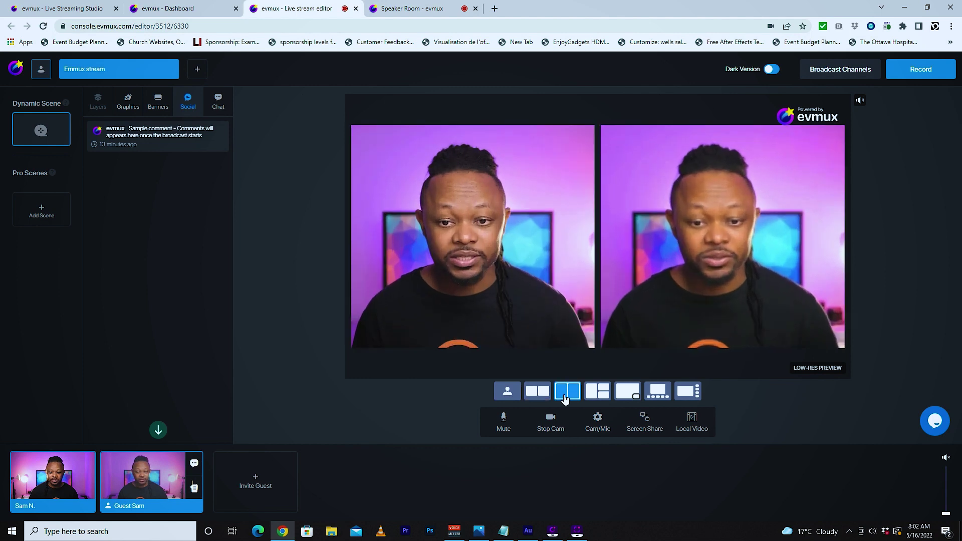
{"action": "left_click", "coordinate": [606, 395]}
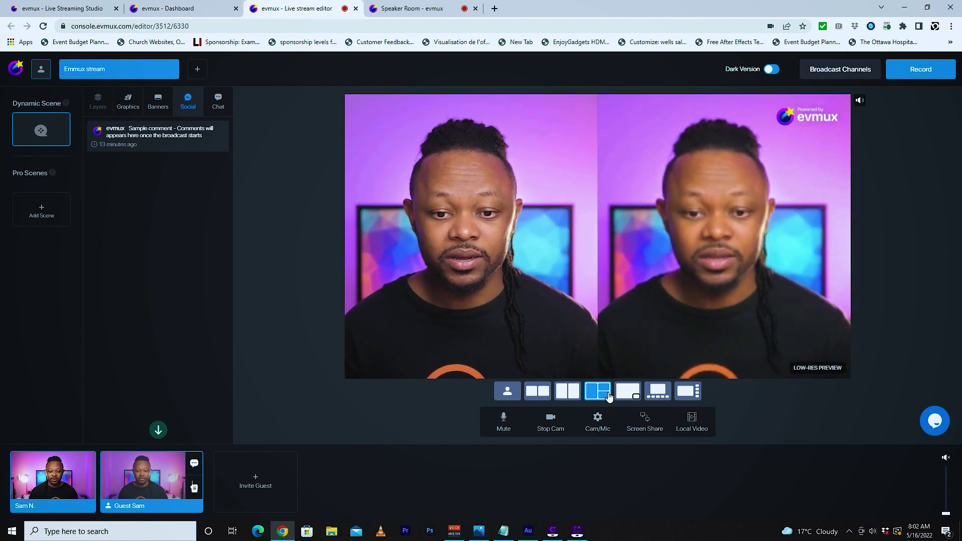
{"action": "left_click", "coordinate": [621, 396]}
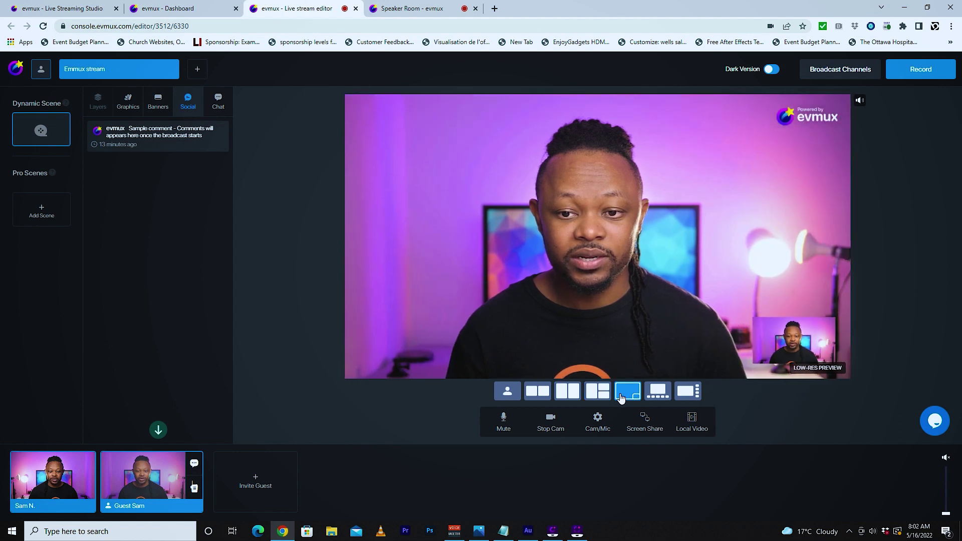
{"action": "left_click", "coordinate": [658, 394]}
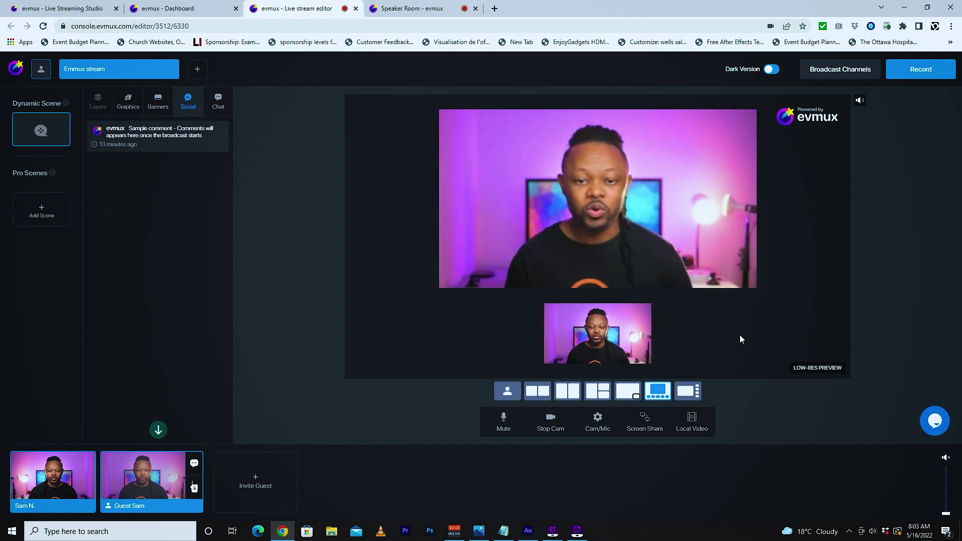
{"action": "left_click", "coordinate": [687, 393]}
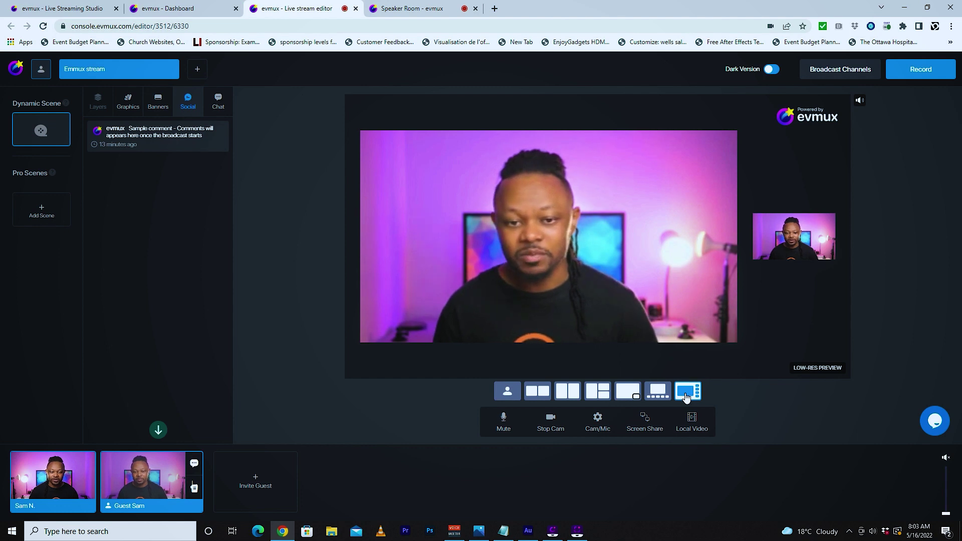
{"action": "left_click", "coordinate": [538, 392]}
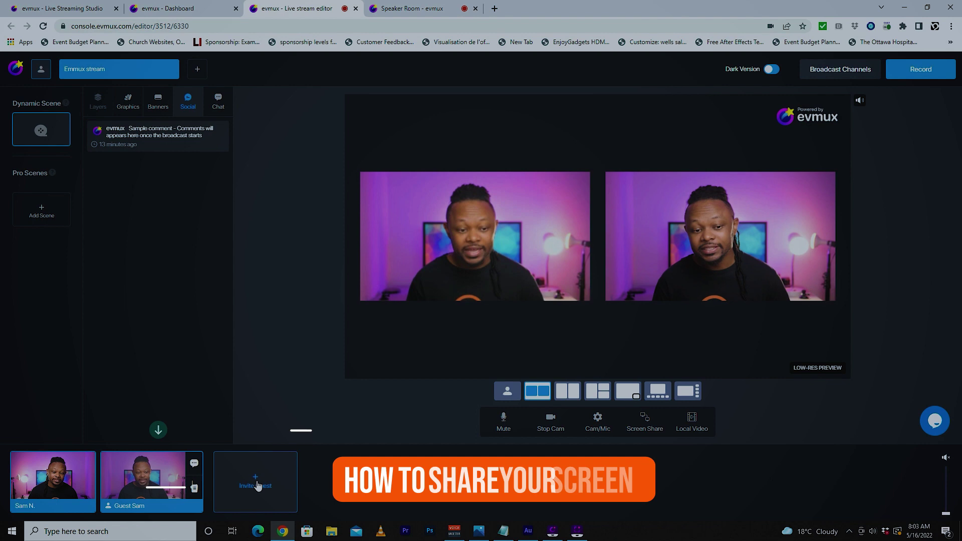
{"action": "left_click", "coordinate": [257, 482]}
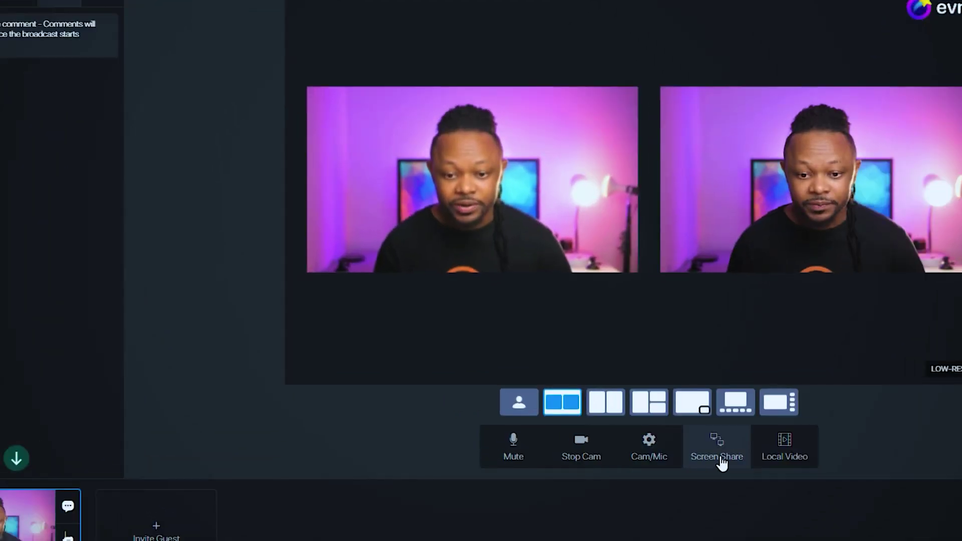
- Share Screen 4 and add it to the stage
{"action": "left_click", "coordinate": [725, 455]}
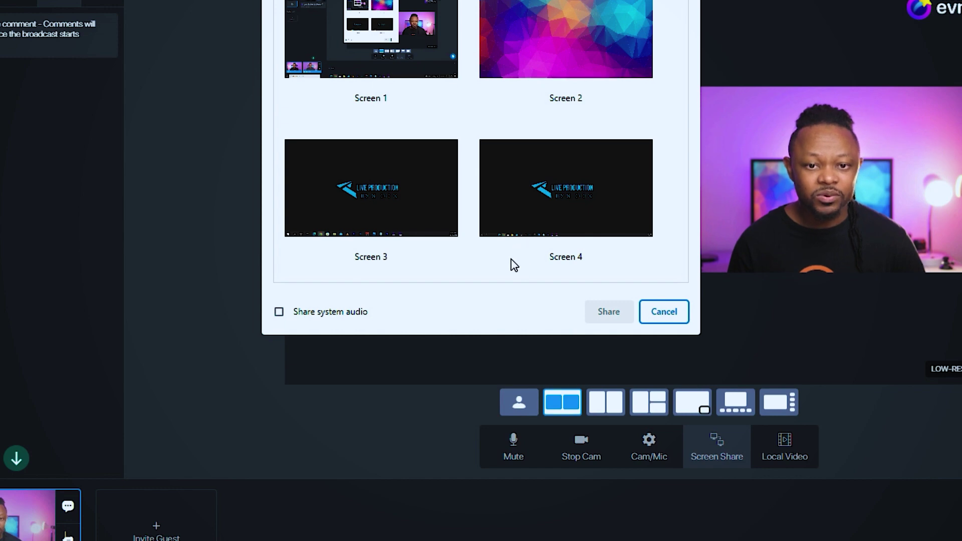
{"action": "left_click", "coordinate": [551, 208]}
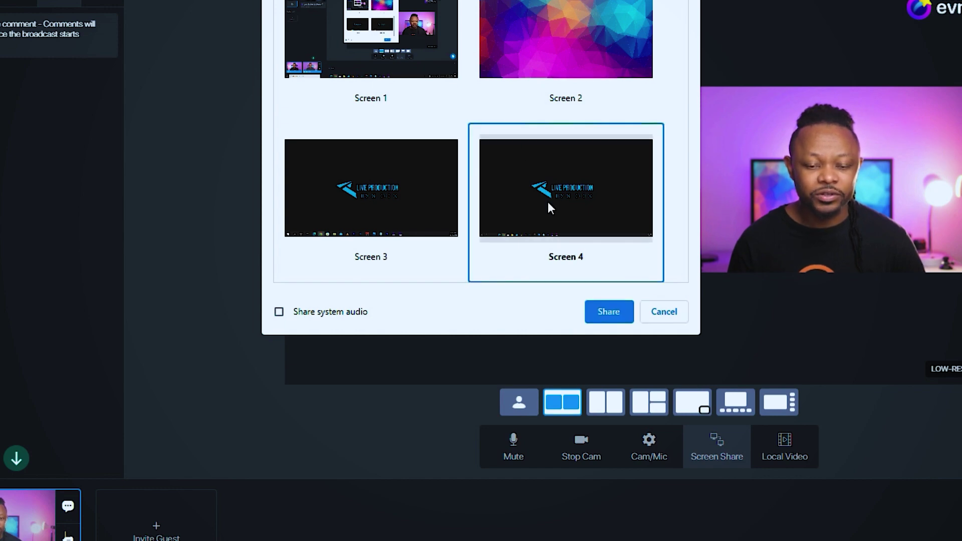
{"action": "left_click", "coordinate": [603, 312]}
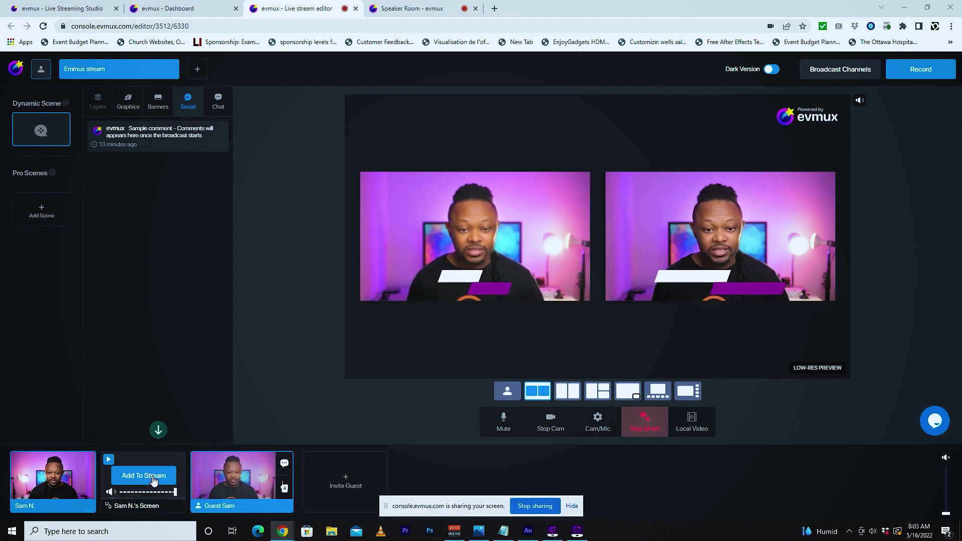
{"action": "left_click", "coordinate": [151, 479]}
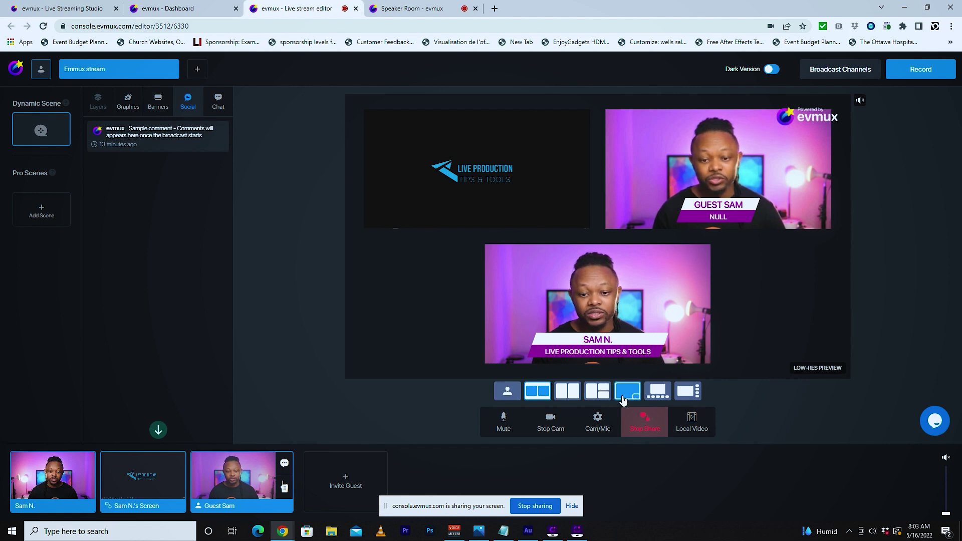
- Cycle the screen-plus-camera layouts, then take the shared screen off stage and open Graphics settings
{"action": "left_click", "coordinate": [602, 394]}
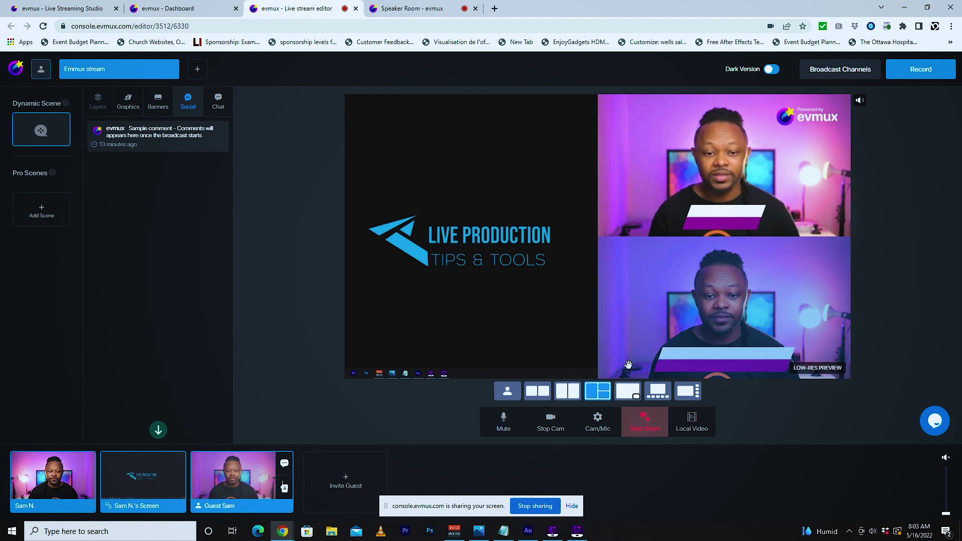
{"action": "left_click", "coordinate": [628, 390]}
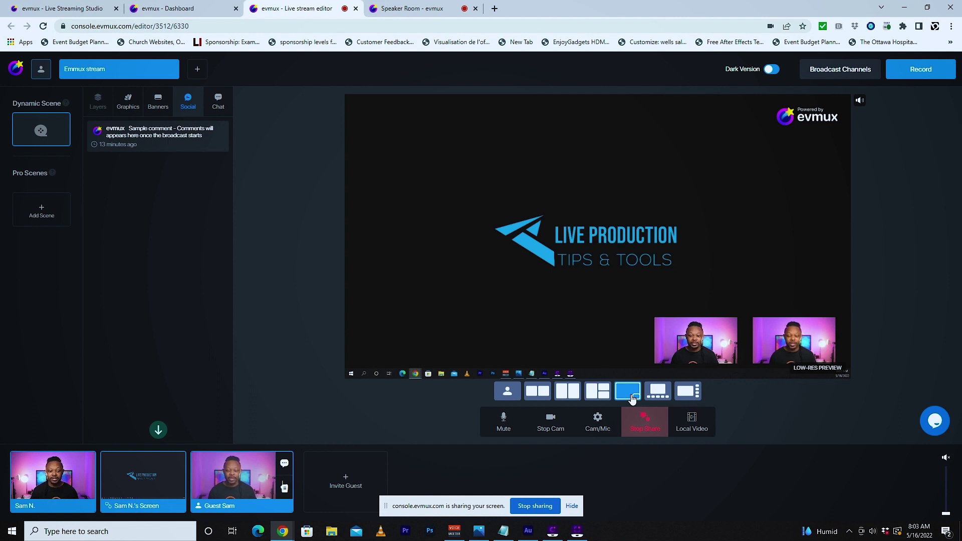
{"action": "left_click", "coordinate": [684, 394]}
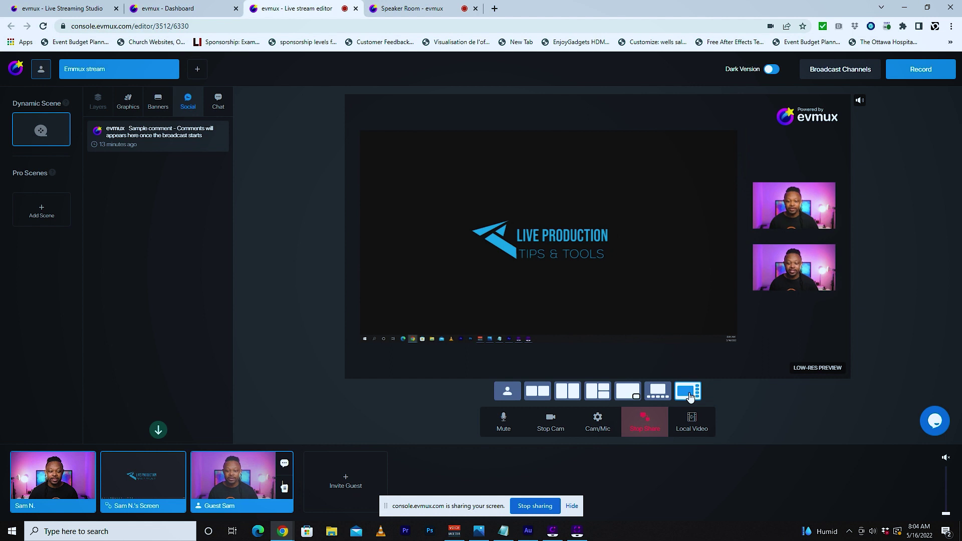
{"action": "left_click", "coordinate": [660, 392]}
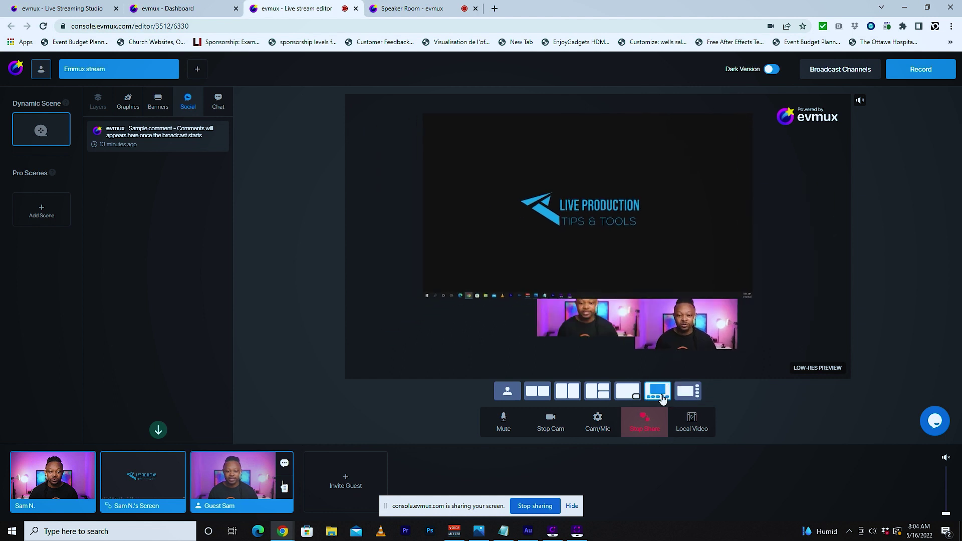
{"action": "left_click", "coordinate": [694, 395]}
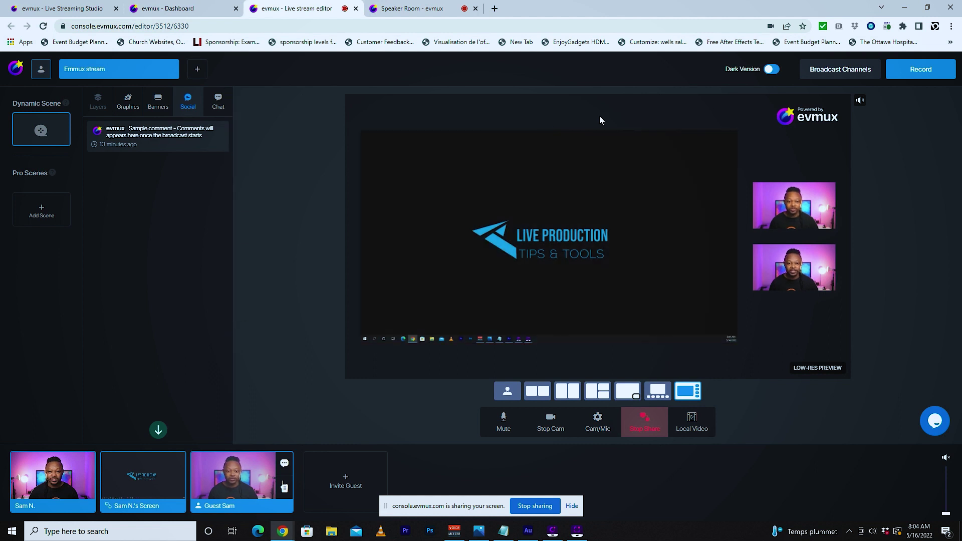
{"action": "left_click", "coordinate": [539, 395]}
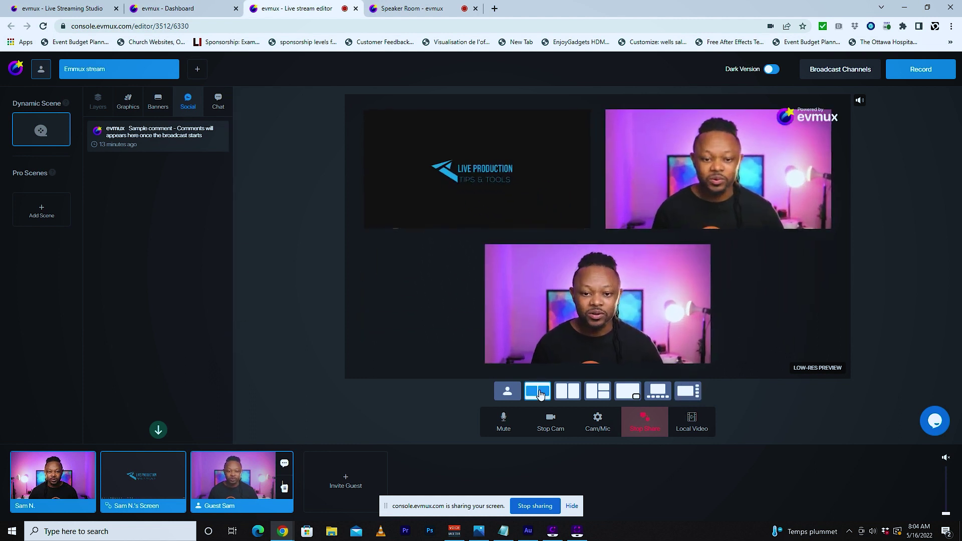
{"action": "left_click", "coordinate": [143, 479]}
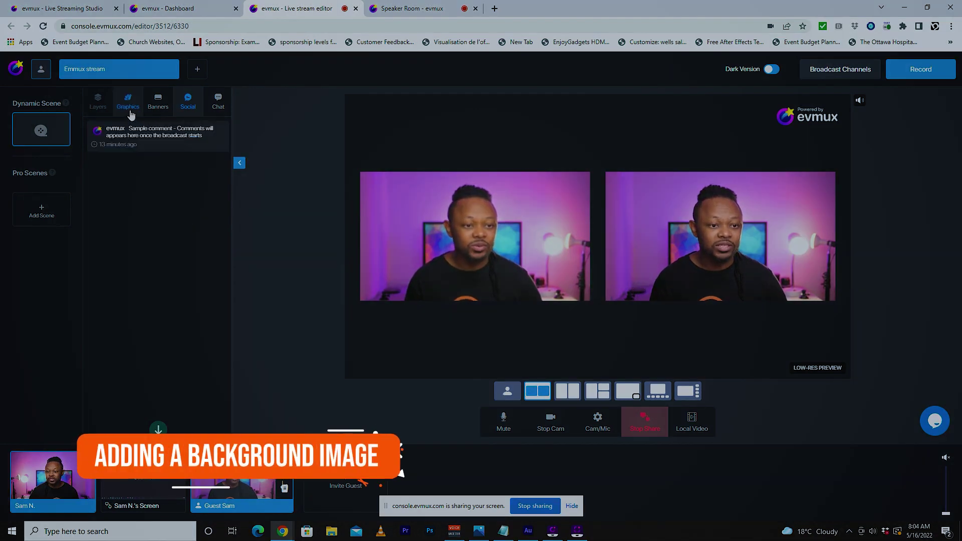
{"action": "left_click", "coordinate": [130, 112]}
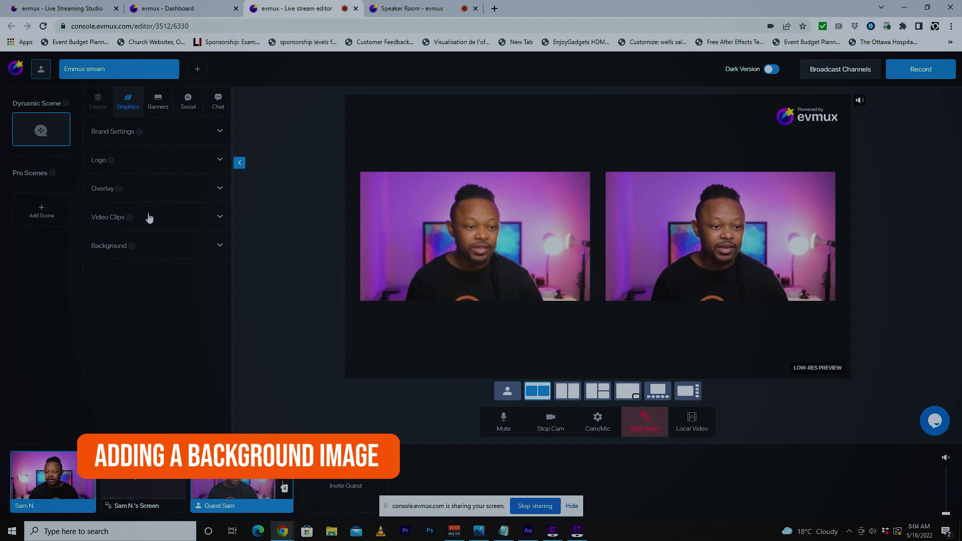
- Add color-2174045.png from the Desktop as the stage background image
{"action": "left_click", "coordinate": [155, 248]}
{"action": "left_click", "coordinate": [117, 291]}
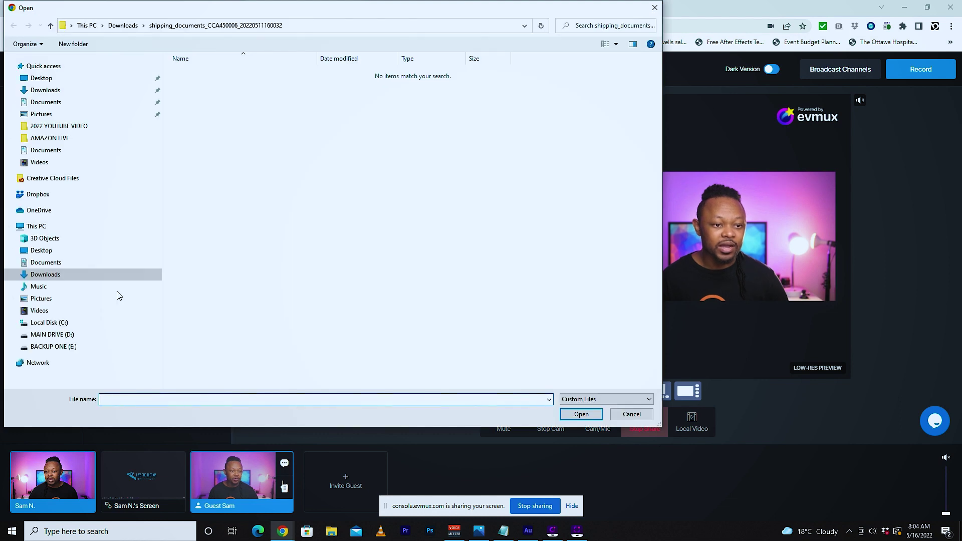
{"action": "left_click", "coordinate": [50, 80]}
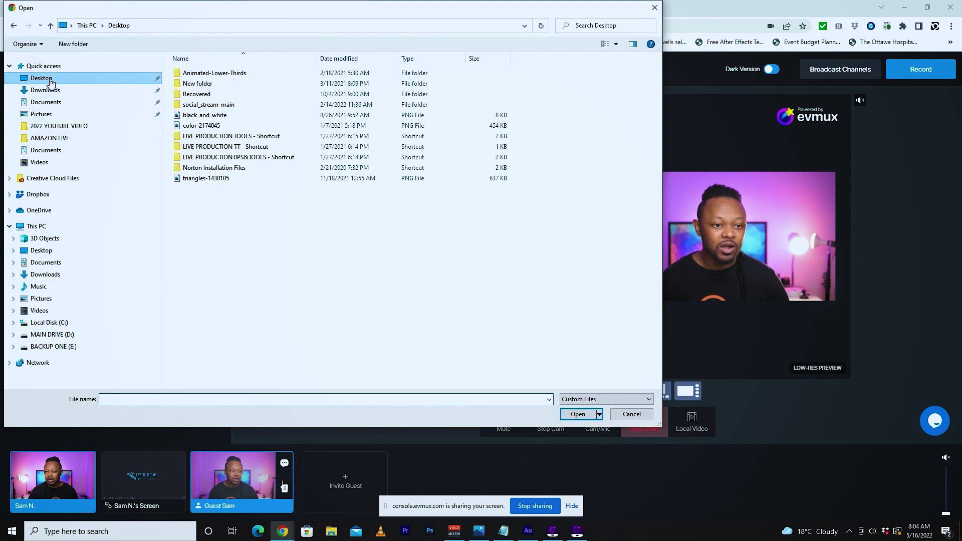
{"action": "left_click", "coordinate": [223, 129]}
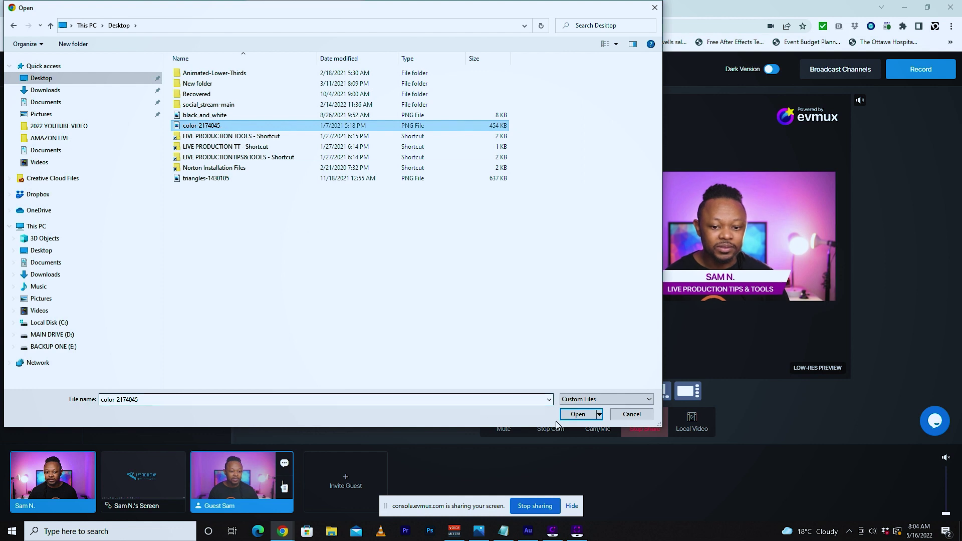
{"action": "left_click", "coordinate": [576, 415]}
{"action": "mouse_move", "coordinate": [134, 301]}
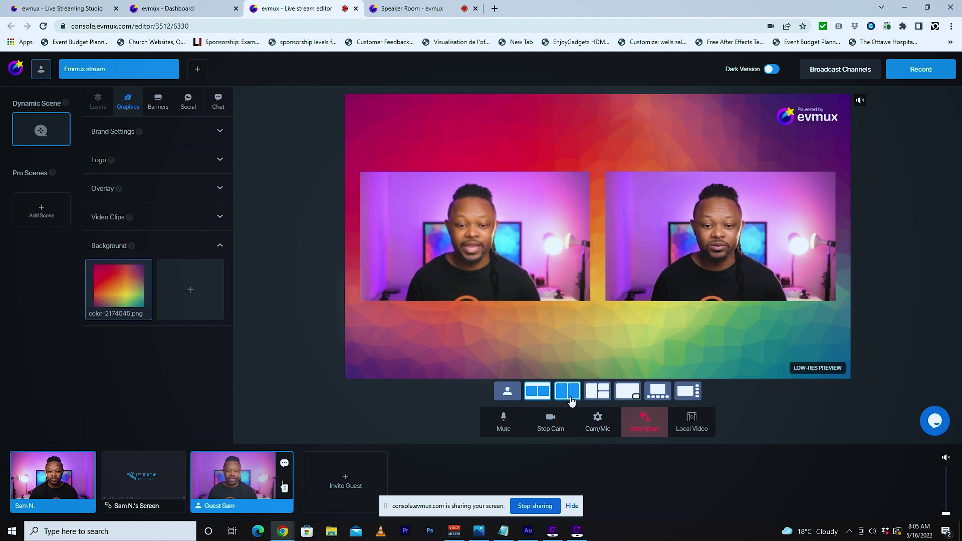
- Try the side-by-side, full-frame with inset, and inset-below/right camera layouts
{"action": "left_click", "coordinate": [601, 395]}
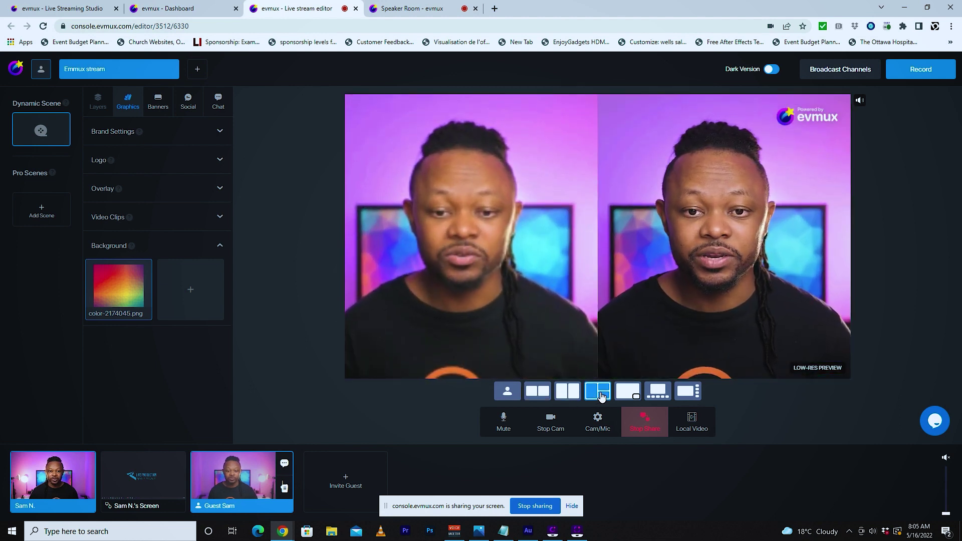
{"action": "left_click", "coordinate": [630, 394]}
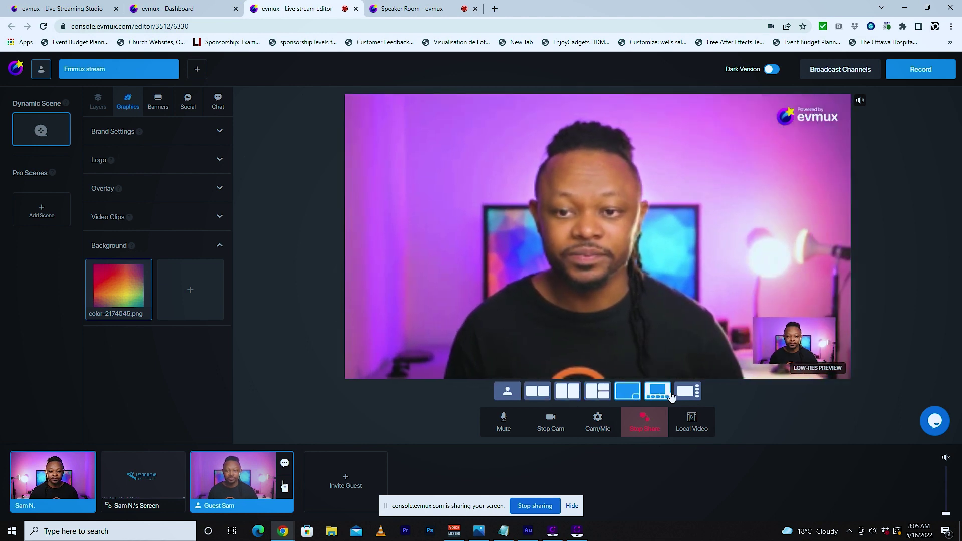
{"action": "left_click", "coordinate": [656, 393]}
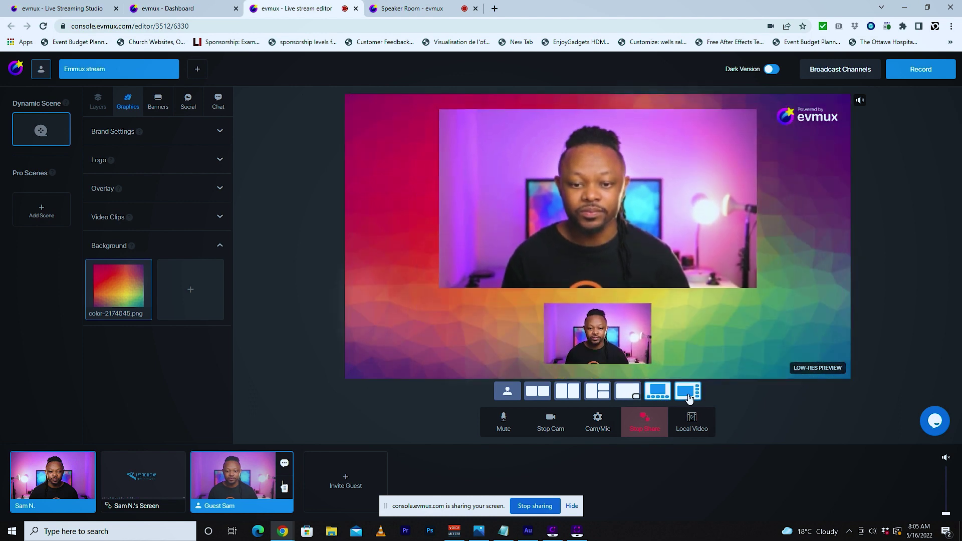
{"action": "left_click", "coordinate": [688, 395]}
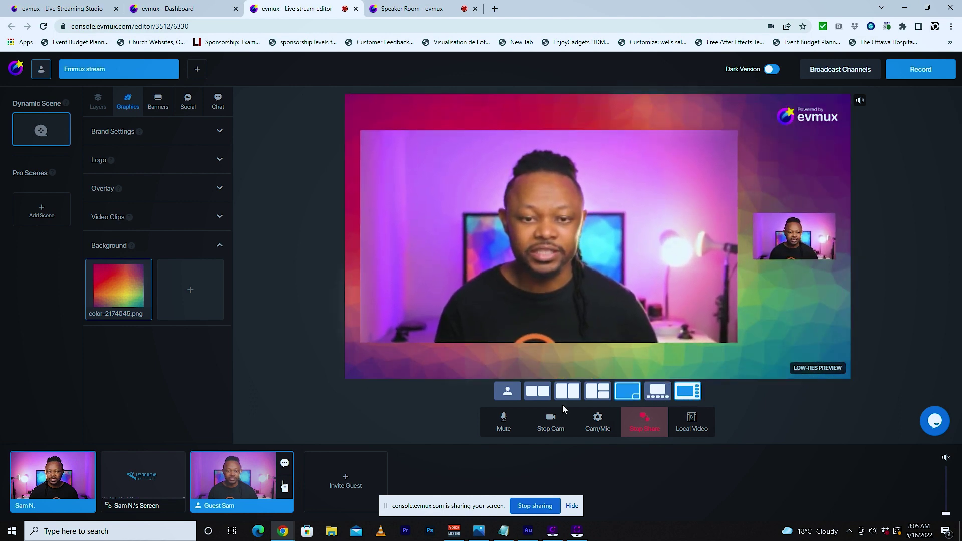
- Put the shared screen on stage, switch to single-person layout, then add the host's camera
{"action": "left_click", "coordinate": [152, 482]}
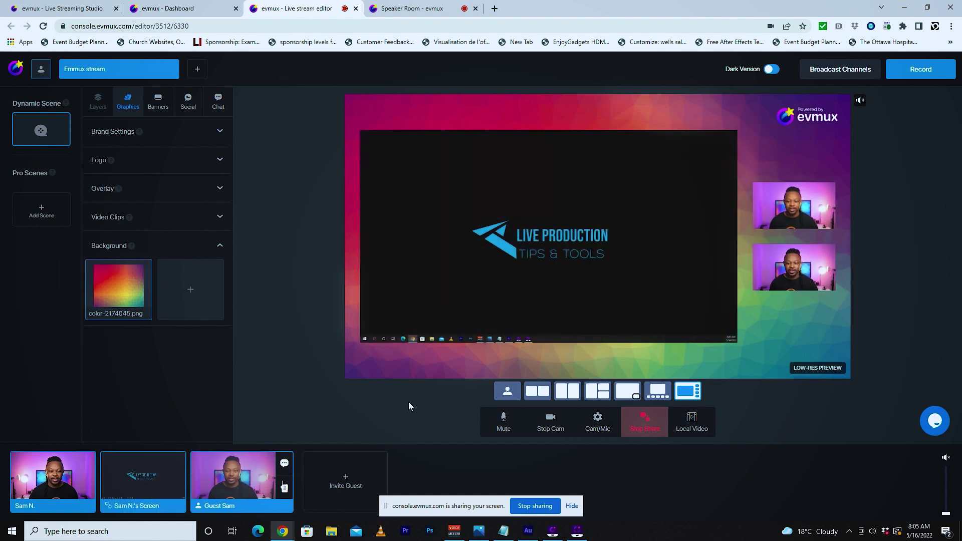
{"action": "left_click", "coordinate": [659, 397]}
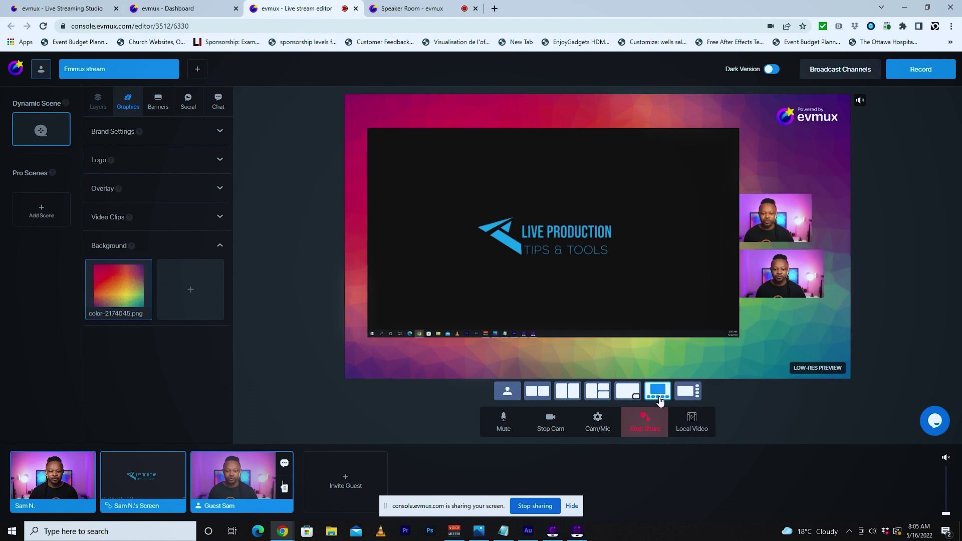
{"action": "left_click", "coordinate": [508, 391]}
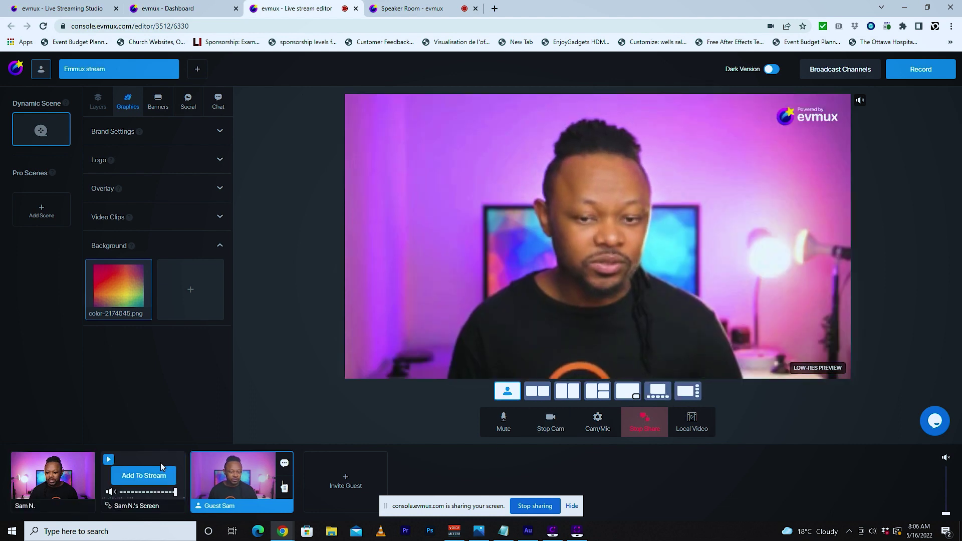
{"action": "left_click", "coordinate": [72, 483]}
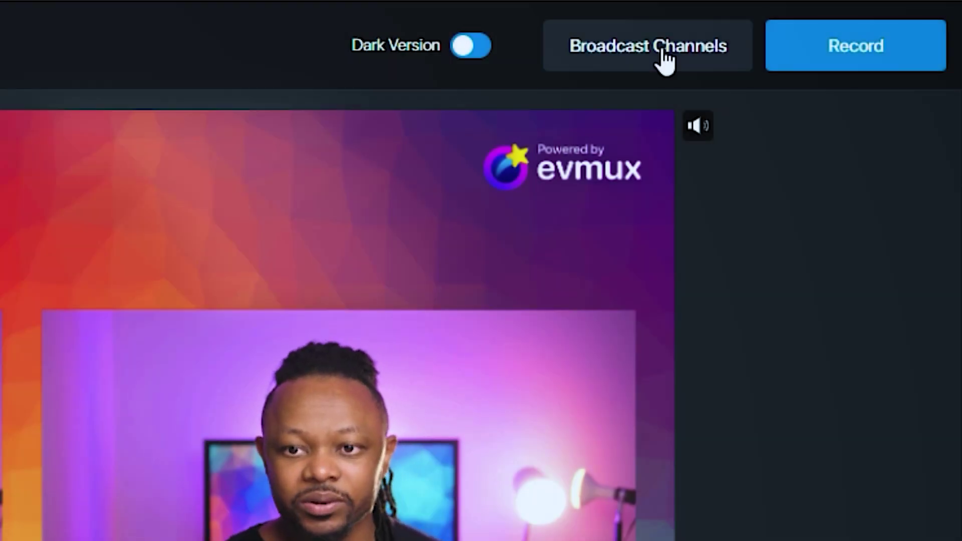
- Add a YouTube channel via Google sign-in, allowing access and selecting Live Production Tips & Tools
{"action": "left_click", "coordinate": [664, 50]}
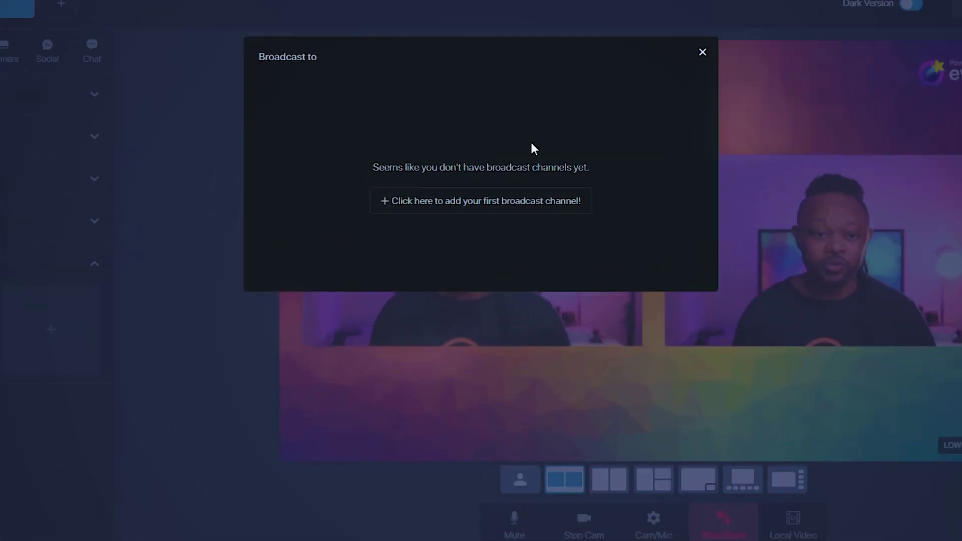
{"action": "left_click", "coordinate": [508, 212]}
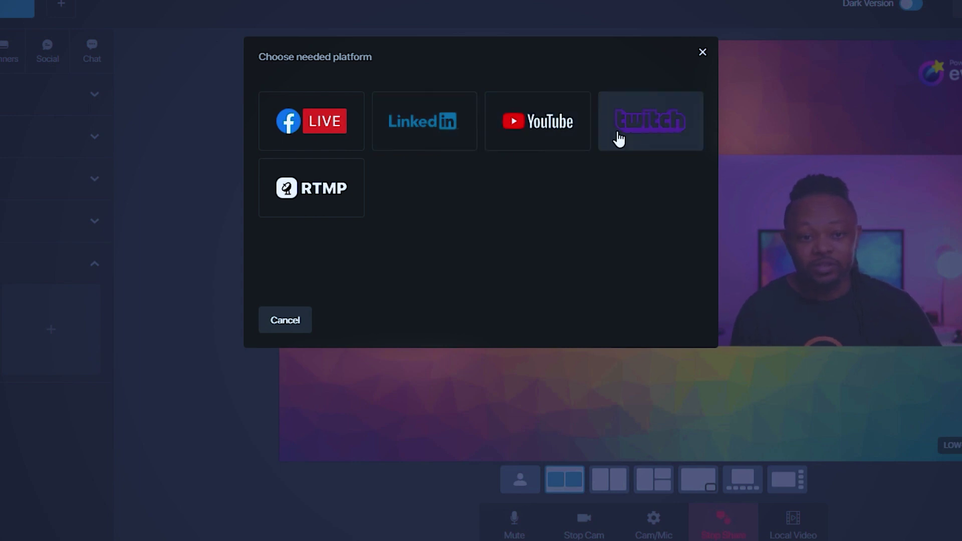
{"action": "left_click", "coordinate": [527, 125]}
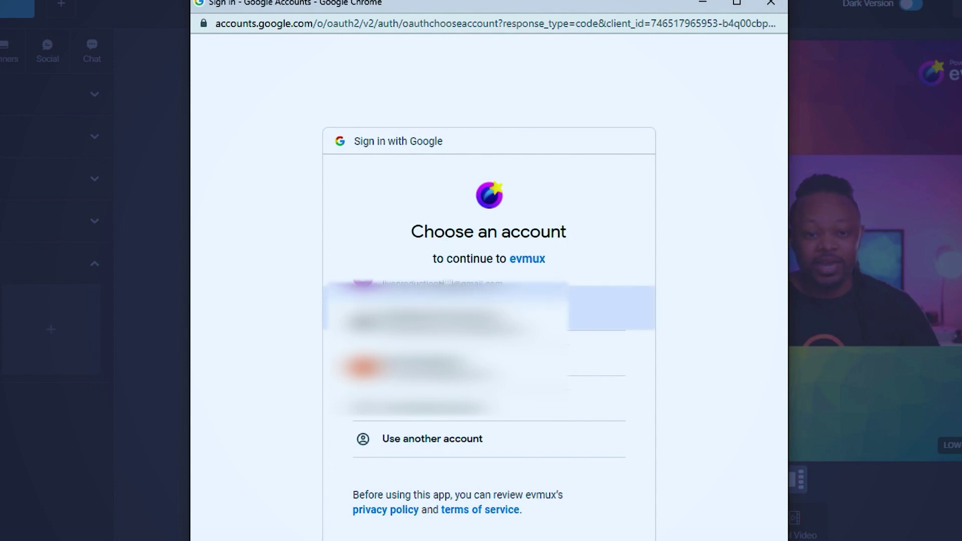
{"action": "left_click", "coordinate": [446, 307]}
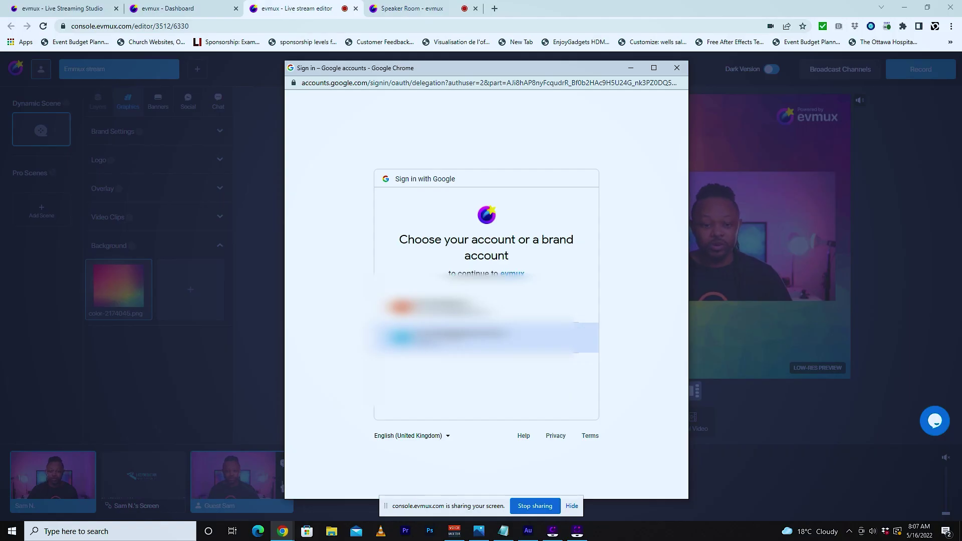
{"action": "left_click", "coordinate": [451, 338]}
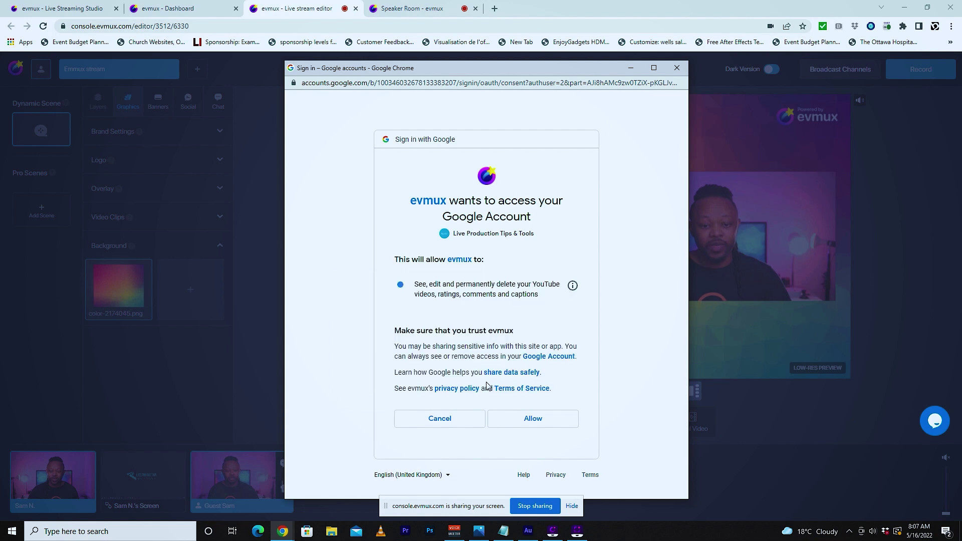
{"action": "left_click", "coordinate": [546, 425]}
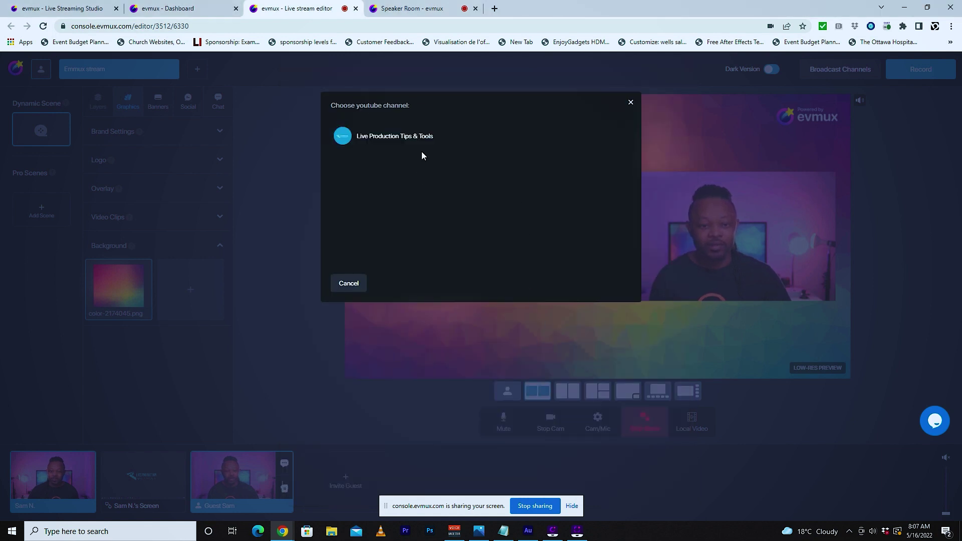
{"action": "left_click", "coordinate": [447, 142]}
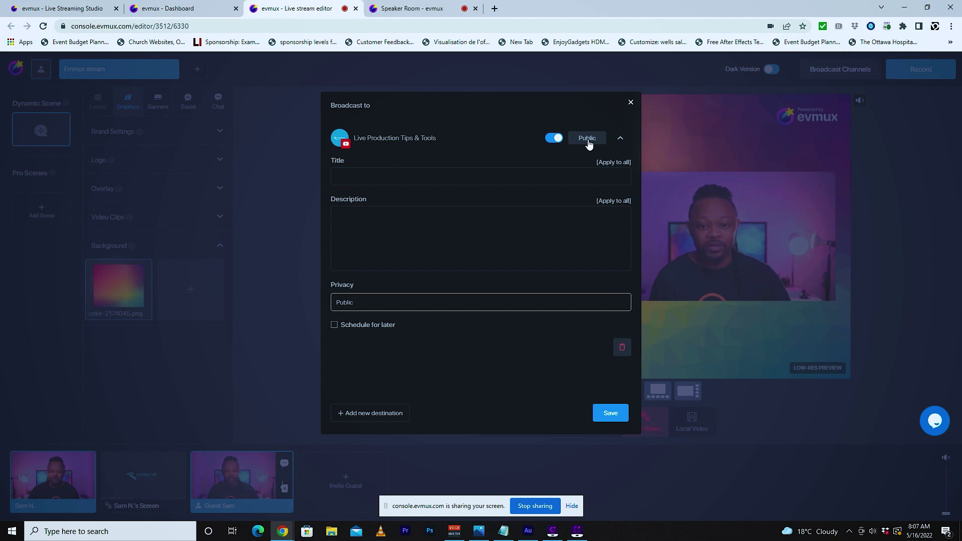
- Make the YouTube broadcast Unlisted with the title 'Test live stream', then start another destination
{"action": "left_click", "coordinate": [504, 306]}
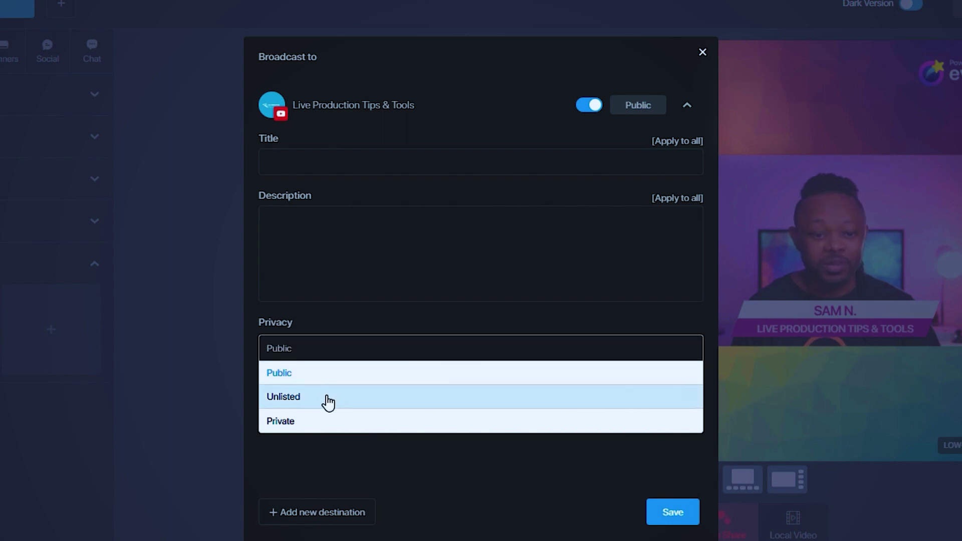
{"action": "left_click", "coordinate": [376, 400]}
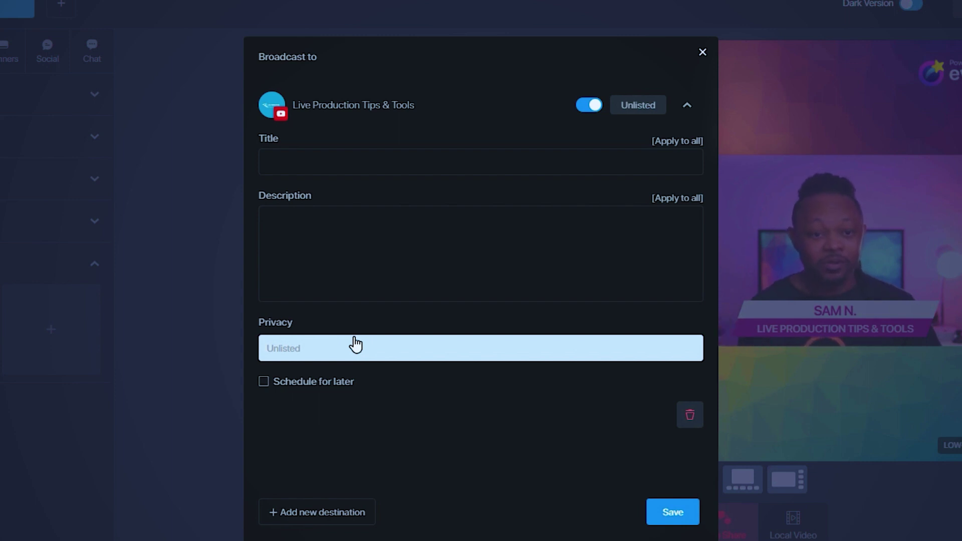
{"action": "left_click", "coordinate": [373, 163]}
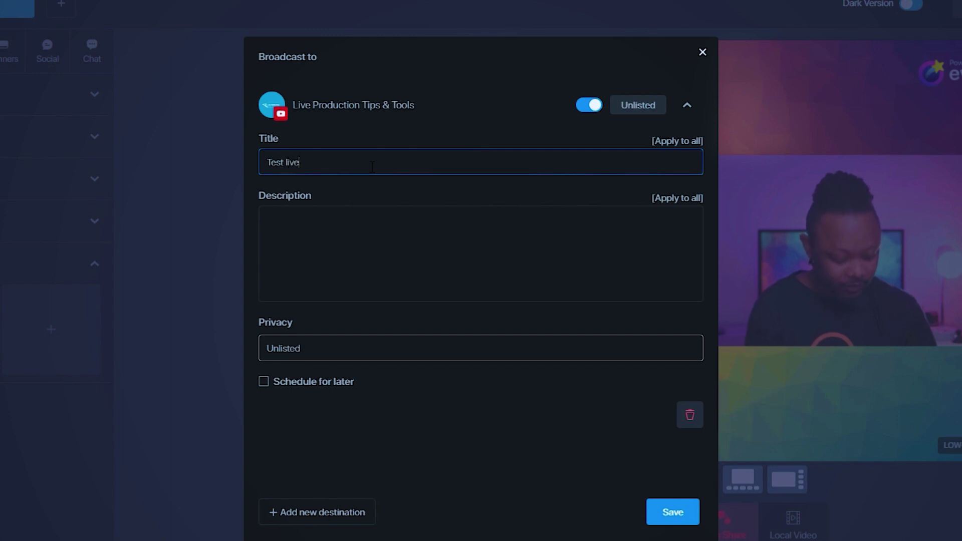
{"action": "type", "text": "stream"}
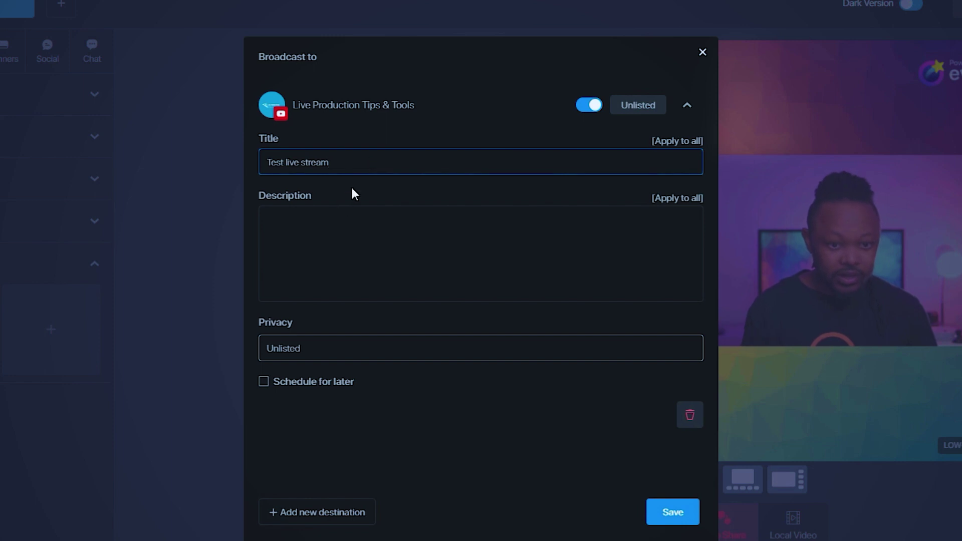
{"action": "left_click", "coordinate": [334, 223]}
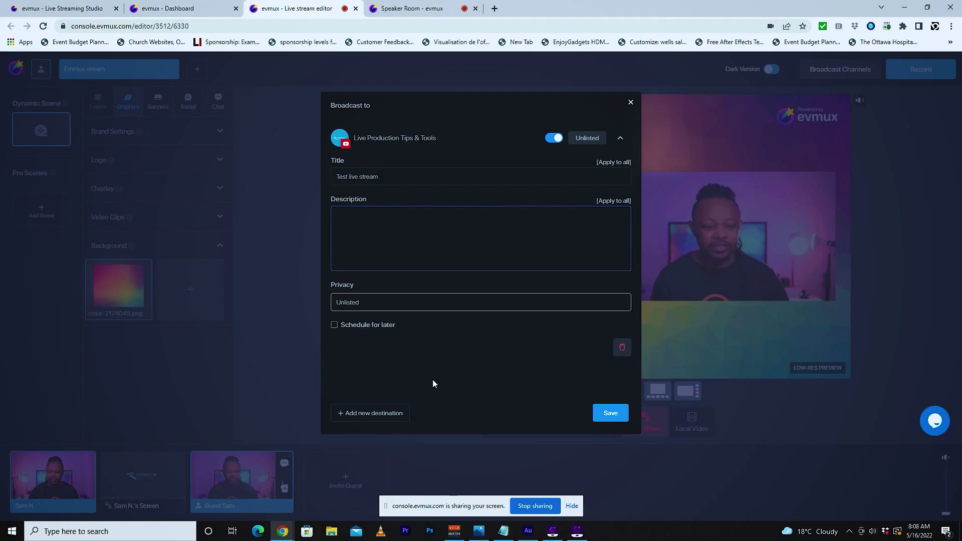
{"action": "left_click", "coordinate": [396, 415]}
- Add the Live Production Tips & Tools Facebook page as a destination titled 'Test Live stream'
{"action": "mouse_move", "coordinate": [373, 165]}
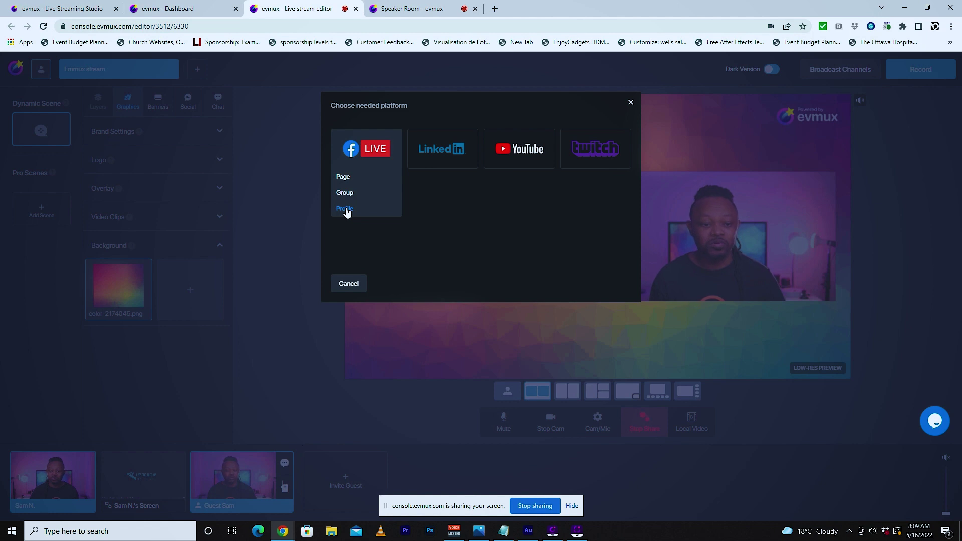
{"action": "left_click", "coordinate": [347, 175]}
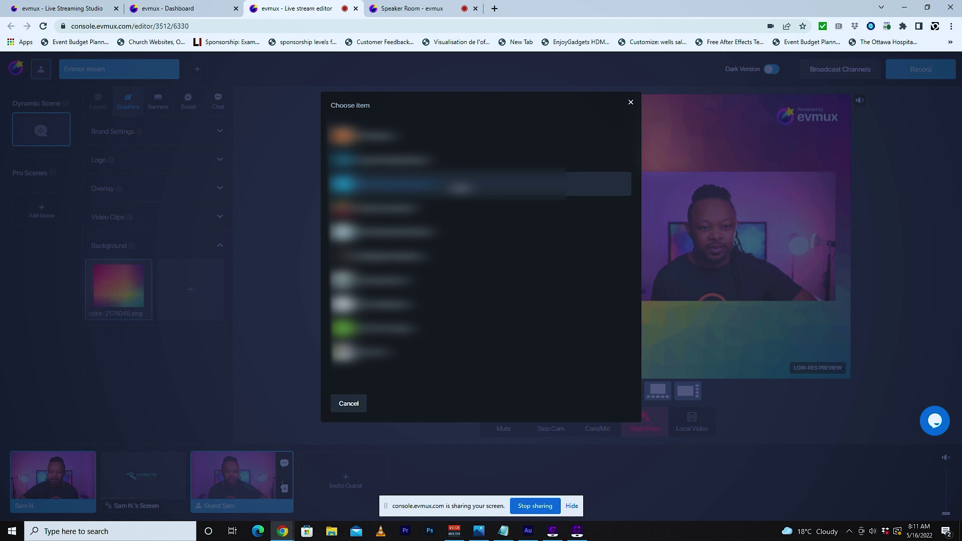
{"action": "left_click", "coordinate": [460, 187]}
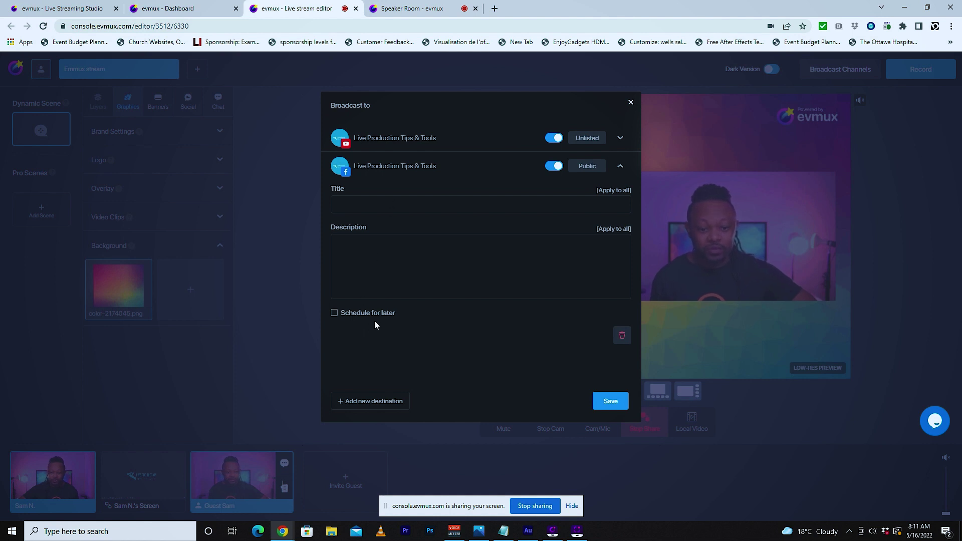
{"action": "left_click", "coordinate": [400, 210]}
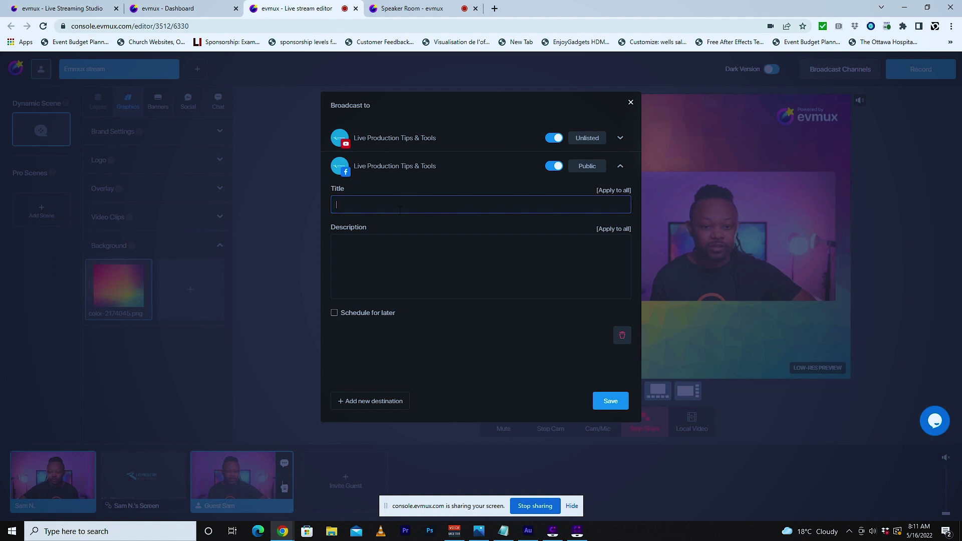
{"action": "type", "text": "T"}
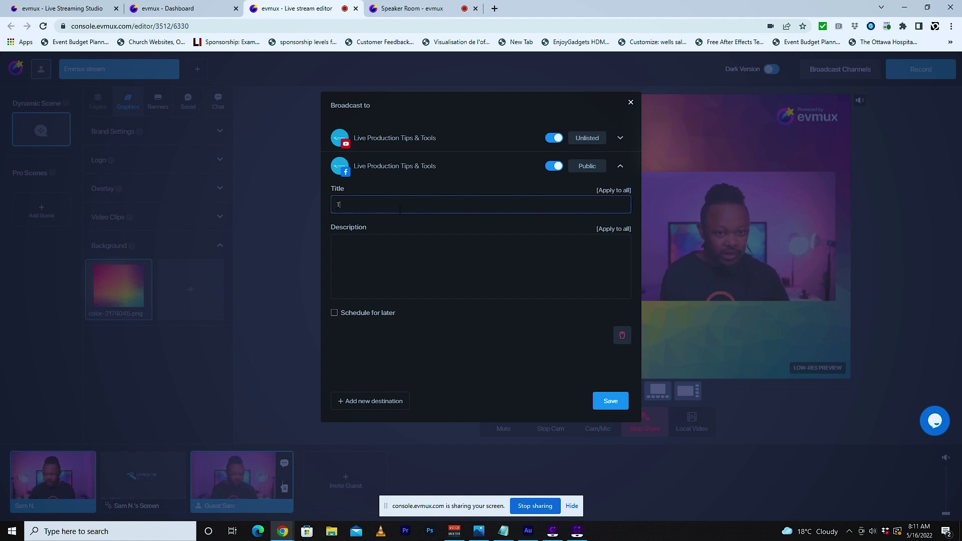
{"action": "type", "text": "est Live stream"}
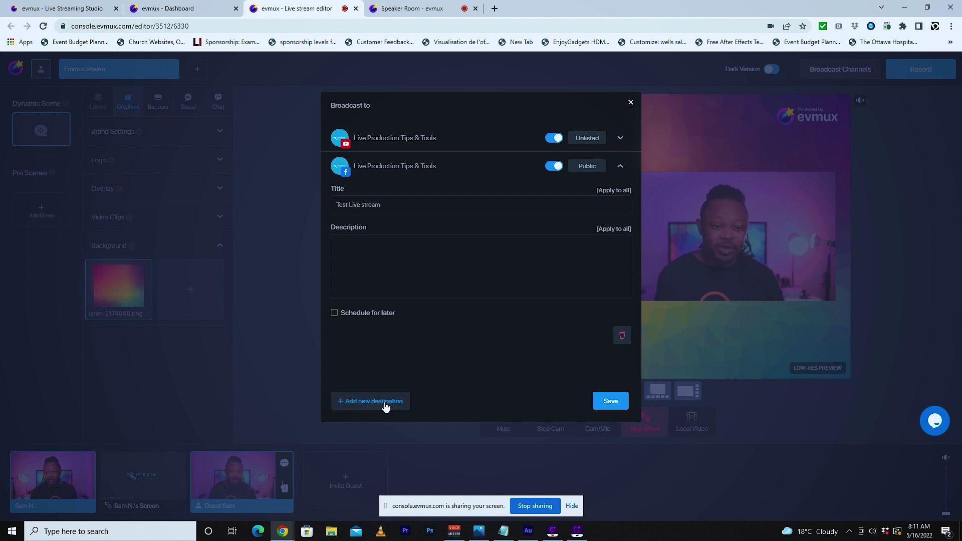
{"action": "left_click", "coordinate": [386, 403]}
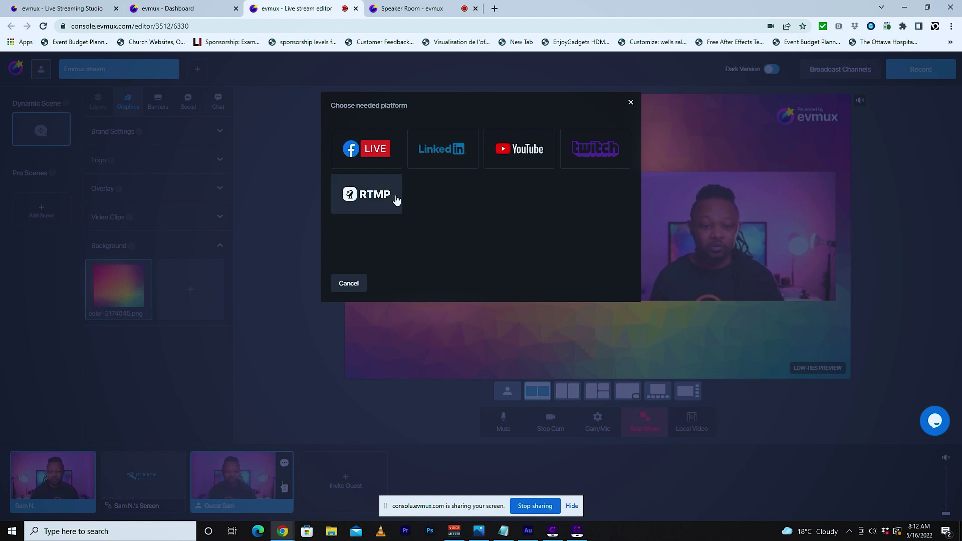
- Fill in a custom RTMP server and stream key, save the destinations, and open the Go Live options
{"action": "left_click", "coordinate": [375, 200]}
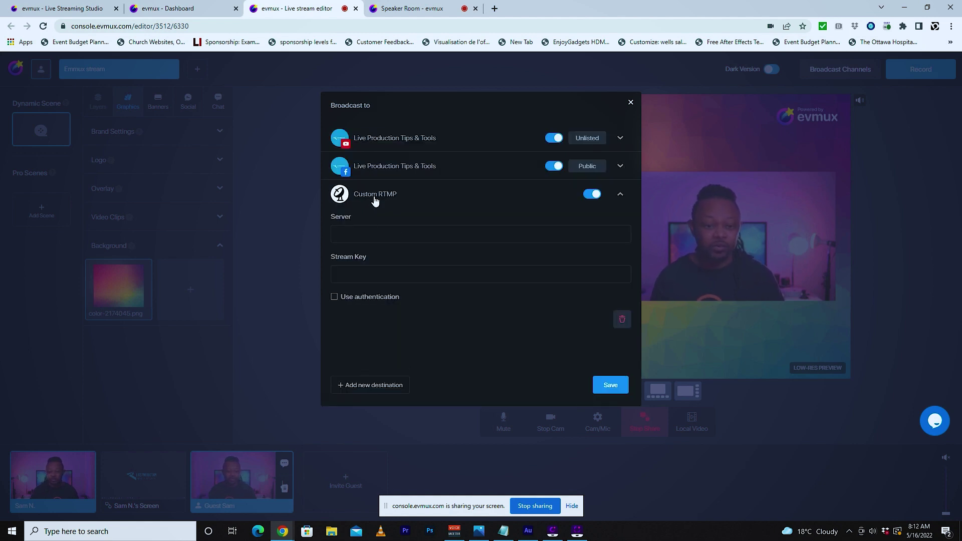
{"action": "left_click", "coordinate": [397, 235]}
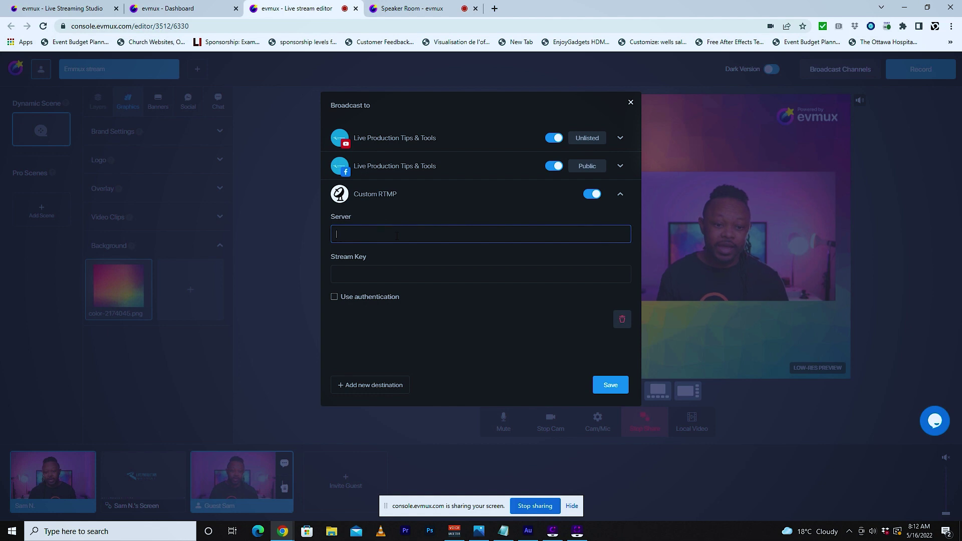
{"action": "left_click", "coordinate": [389, 277]}
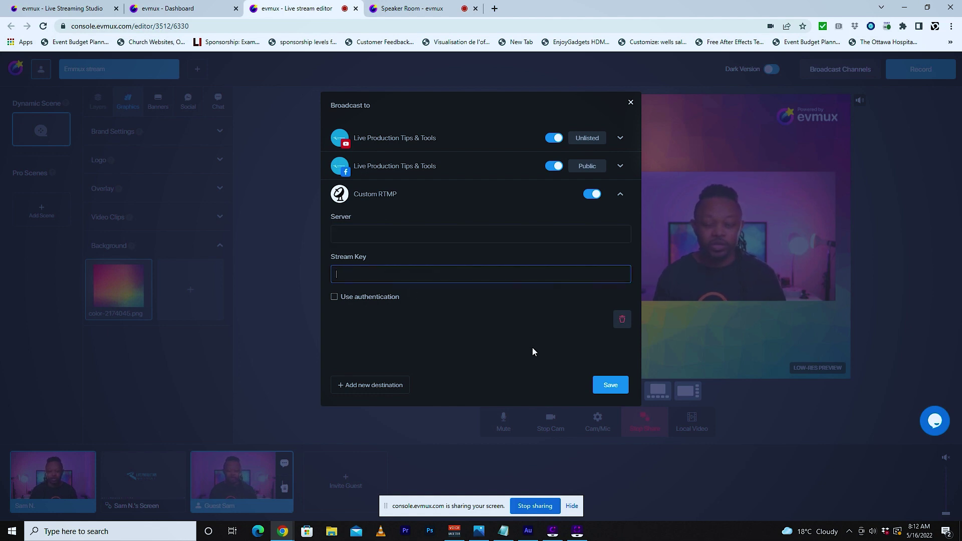
{"action": "left_click", "coordinate": [611, 386]}
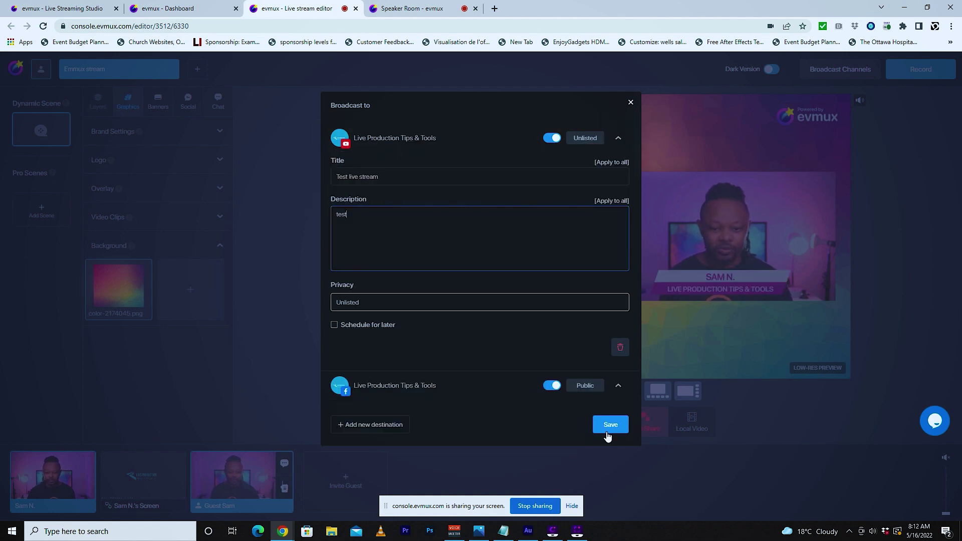
{"action": "left_click", "coordinate": [609, 427]}
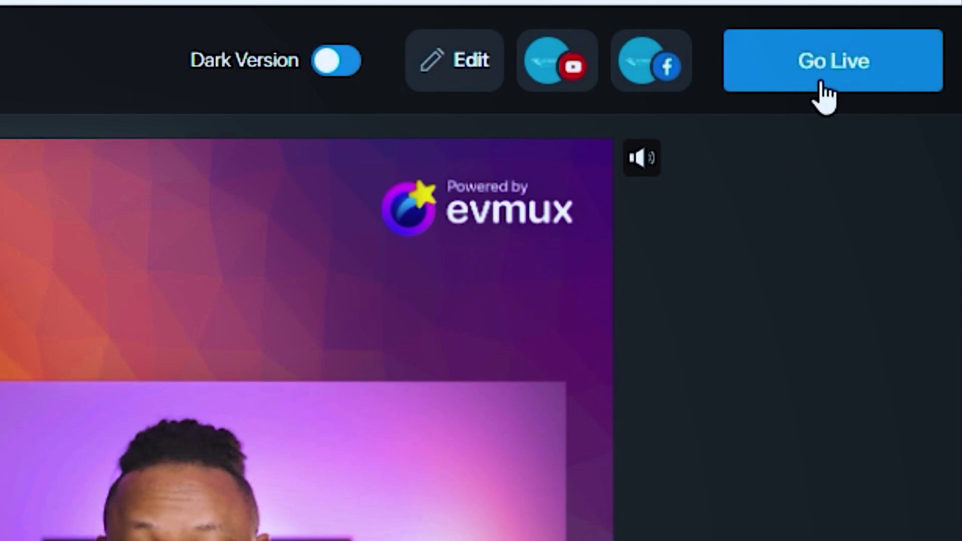
{"action": "left_click", "coordinate": [826, 82]}
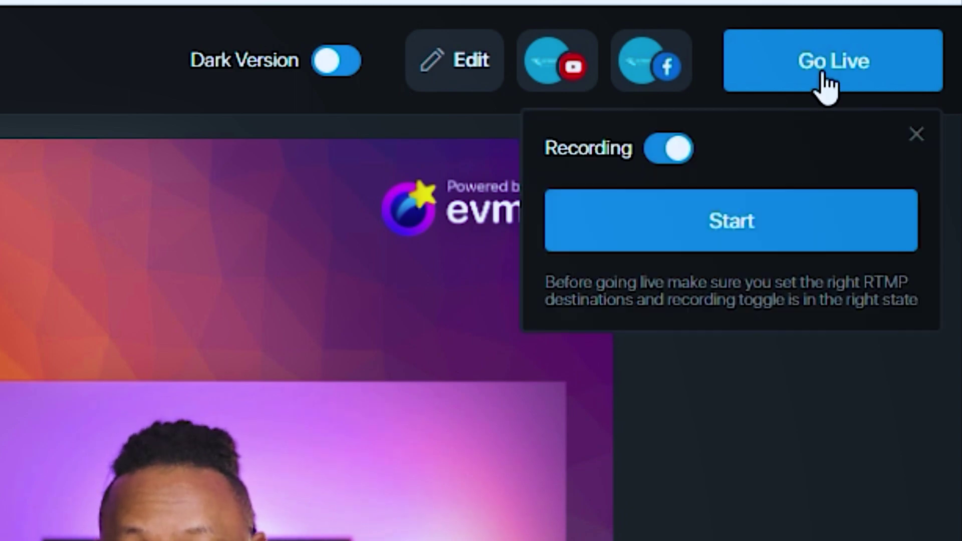